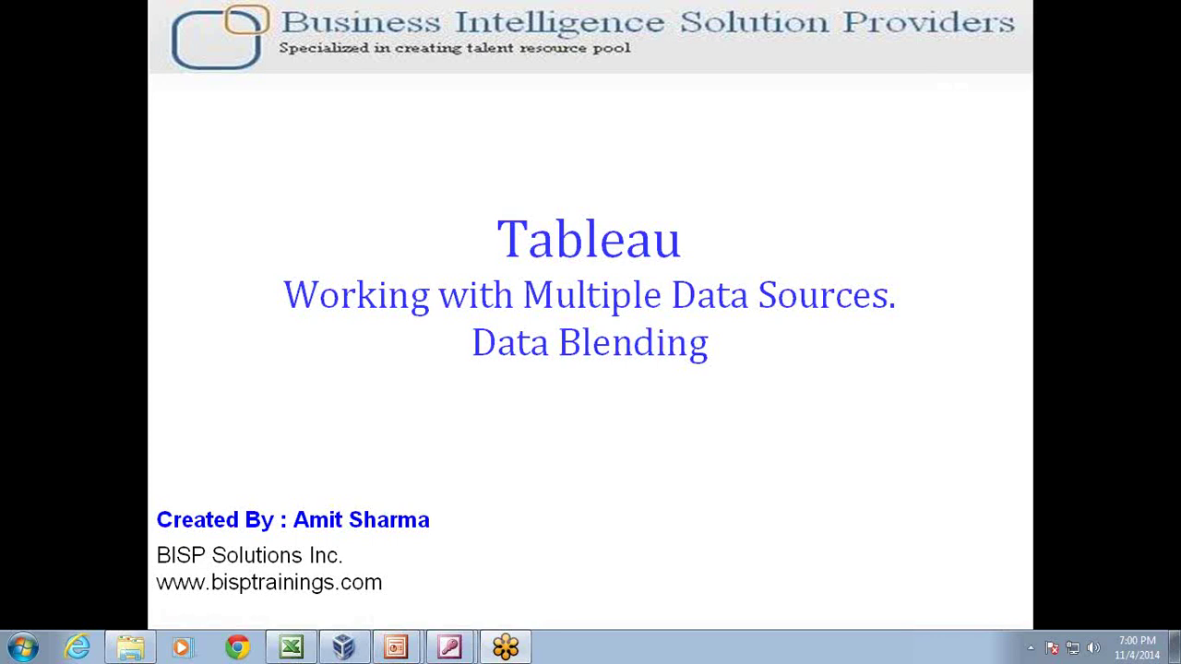
Advance the PowerPoint slideshow from the title slide to 'What is Data Blending'
click(743, 189)
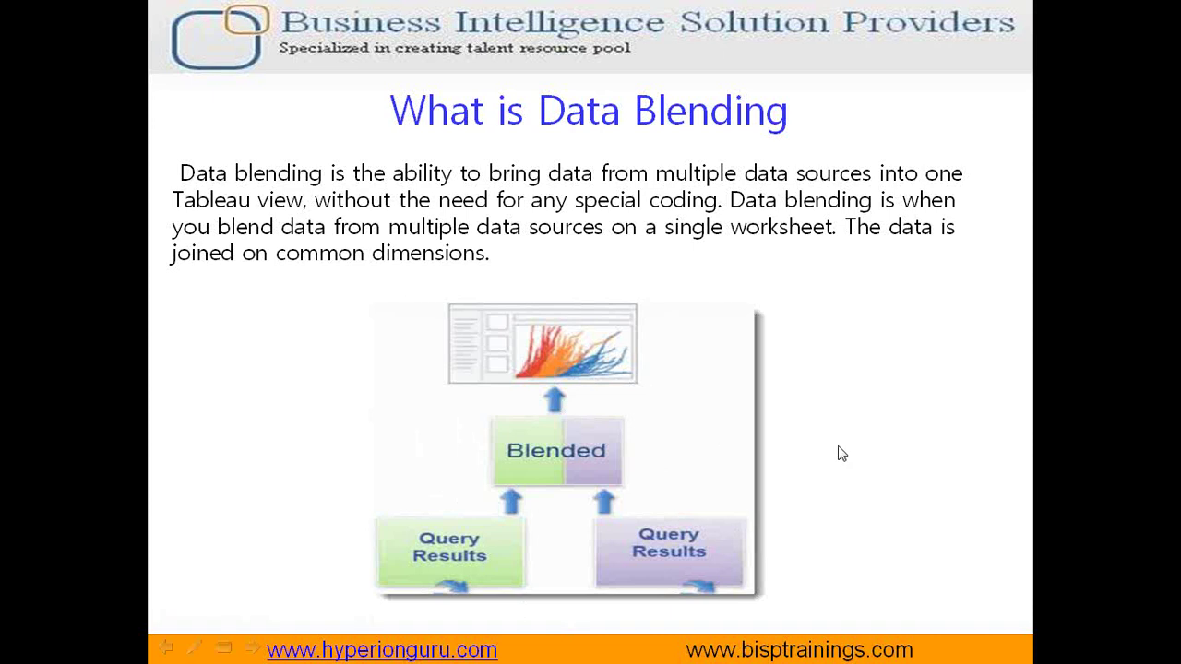
Go to the Problem Statement slide and draw a ballpoint-pen stick figure with an arrow beside the chart
click(841, 454)
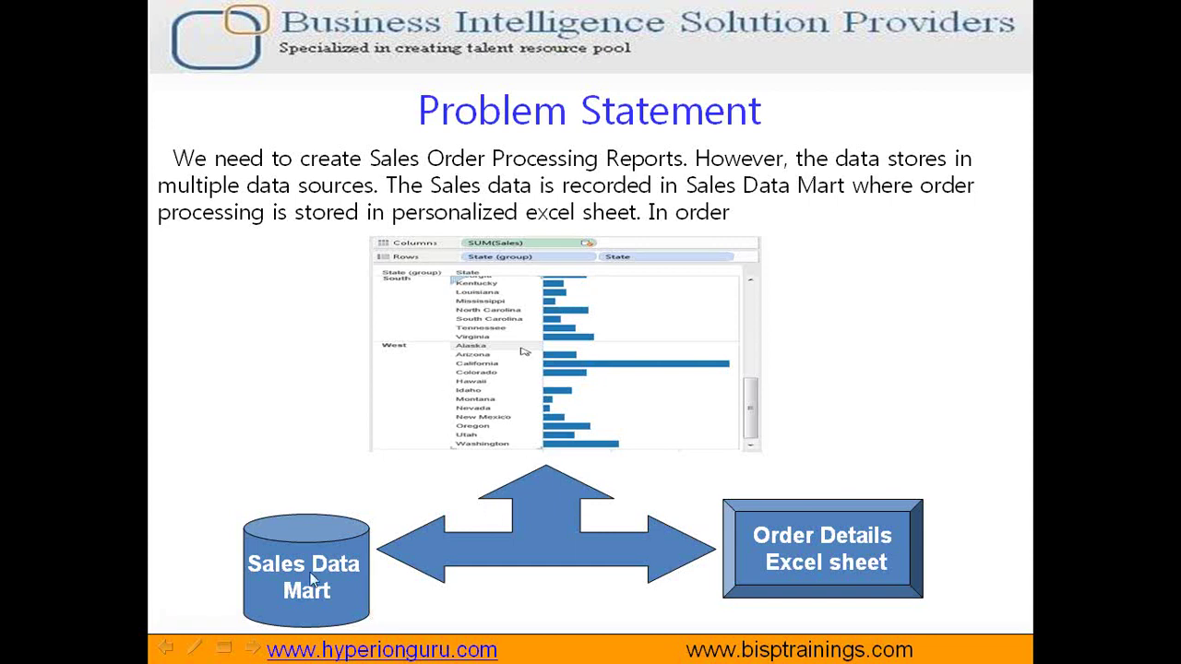
click(194, 649)
click(238, 493)
drag(922, 233, 893, 266)
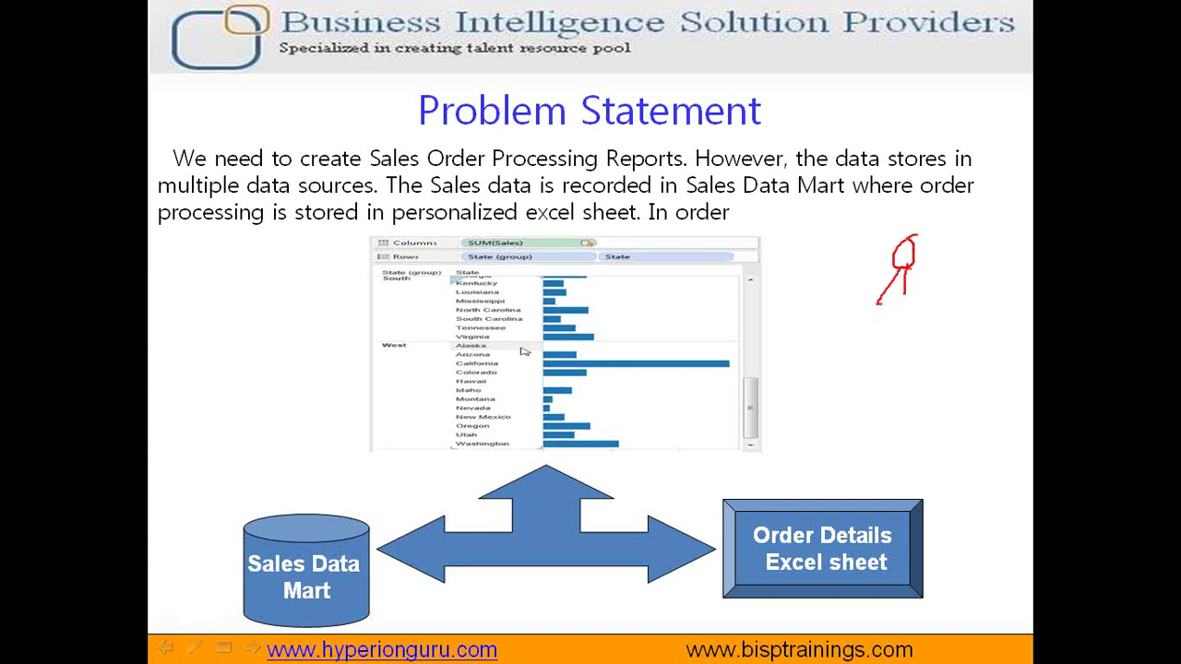
drag(875, 276, 829, 286)
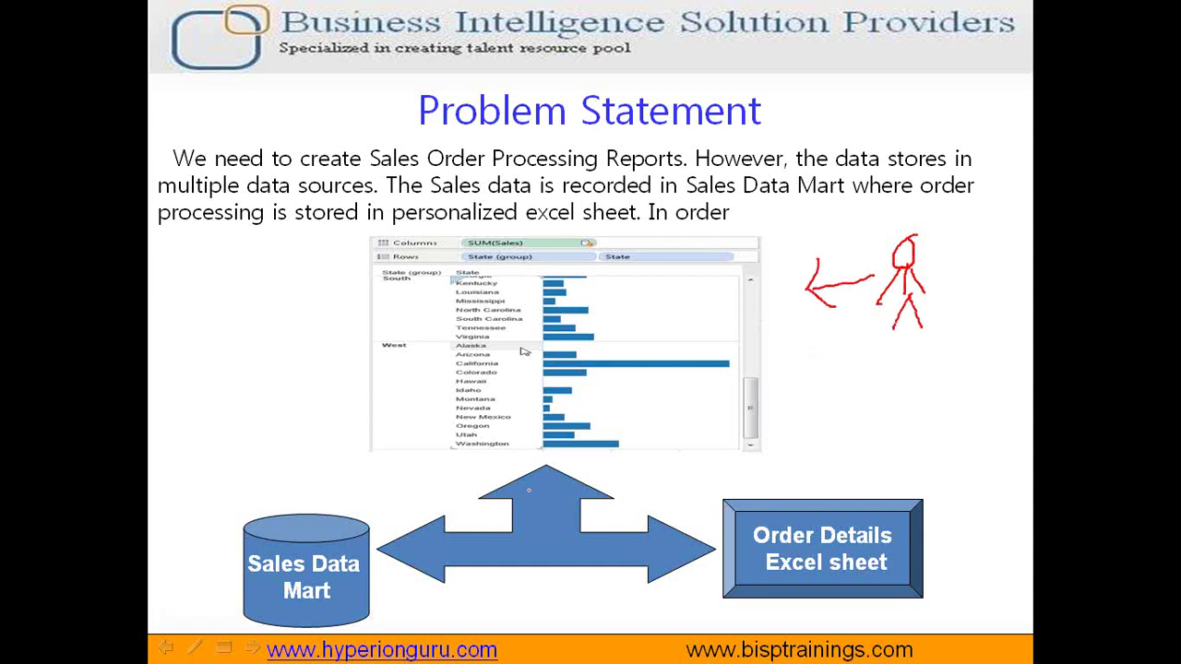
key(super)
Bring the Sales_Data_Mart Access database to the front and open its Relationships diagram
click(450, 646)
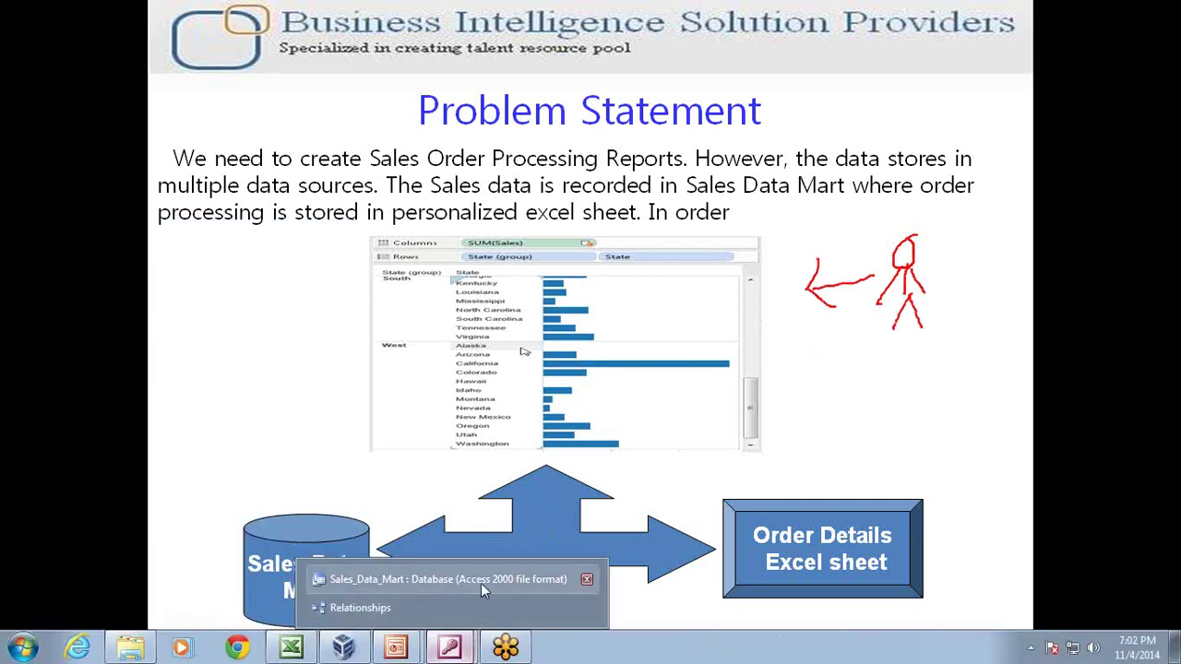
click(481, 581)
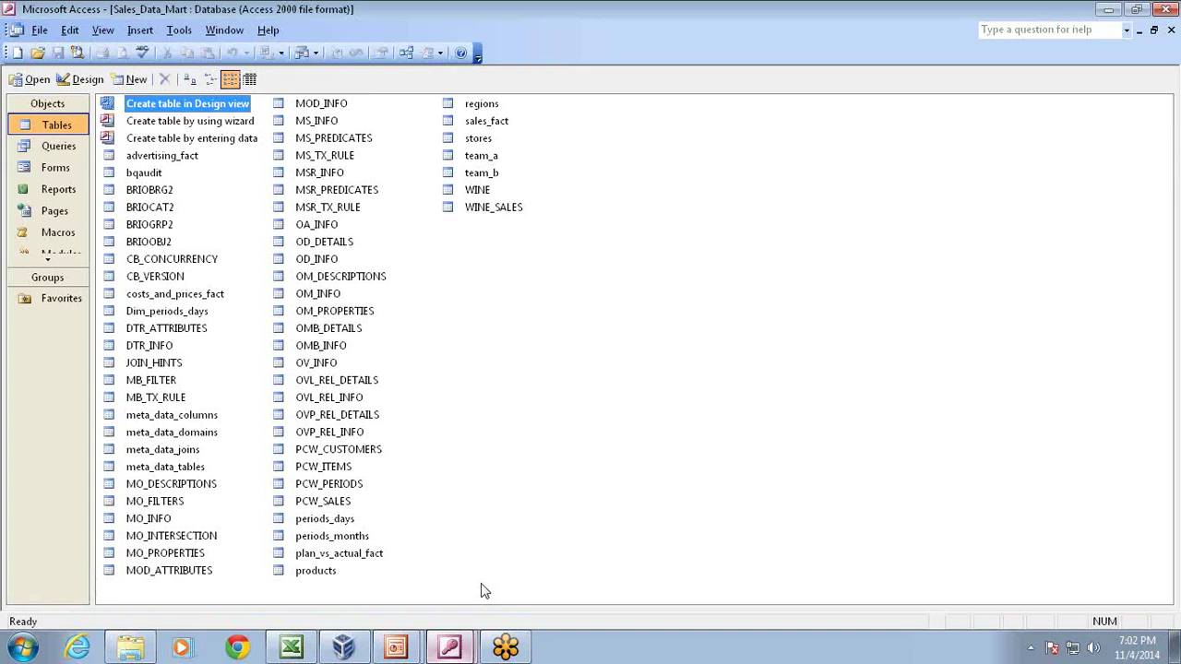
click(414, 54)
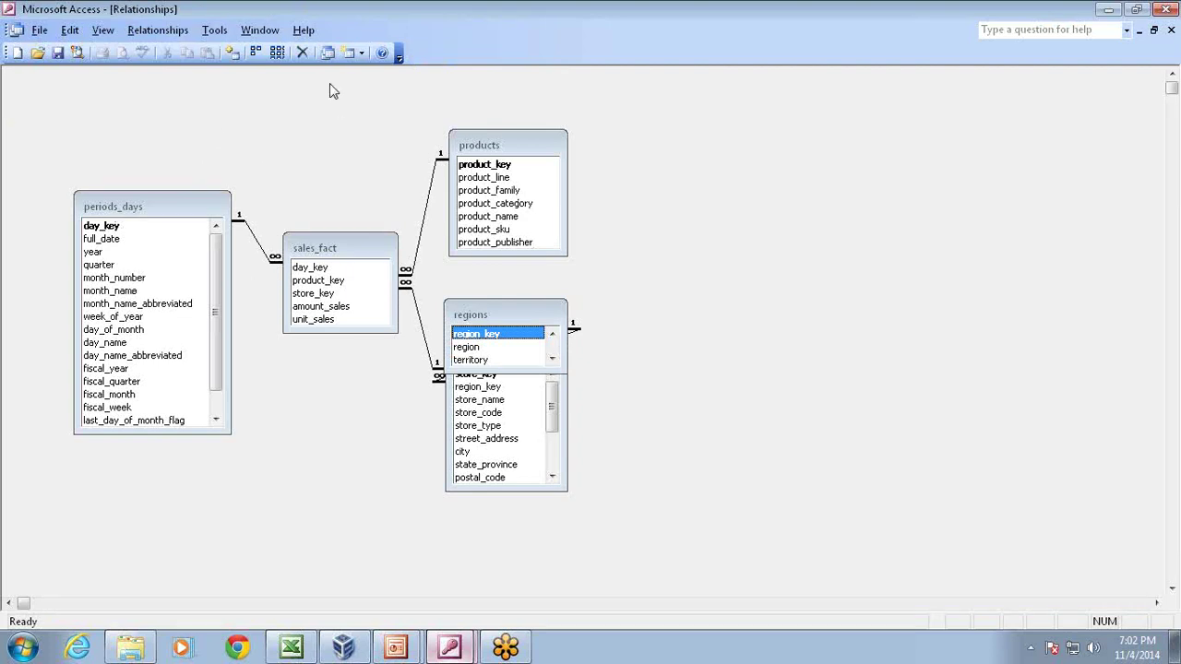
Point out the periods_days, products, stores and sales_fact tables, and move regions out from behind stores
click(163, 209)
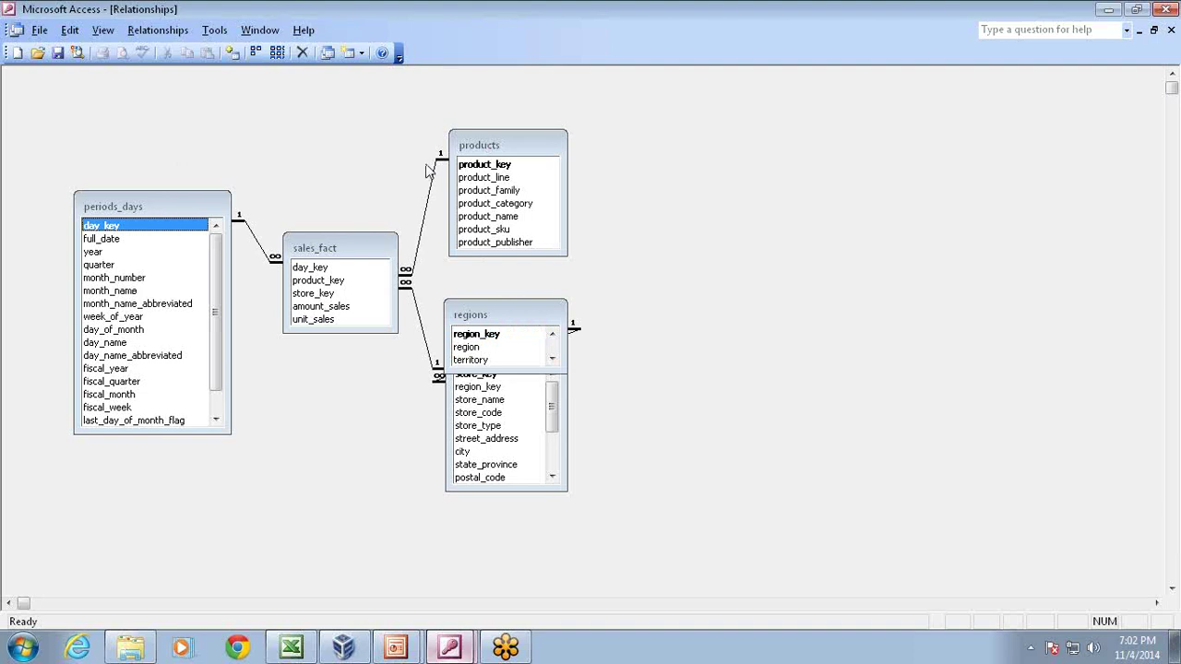
click(458, 164)
click(484, 334)
click(484, 412)
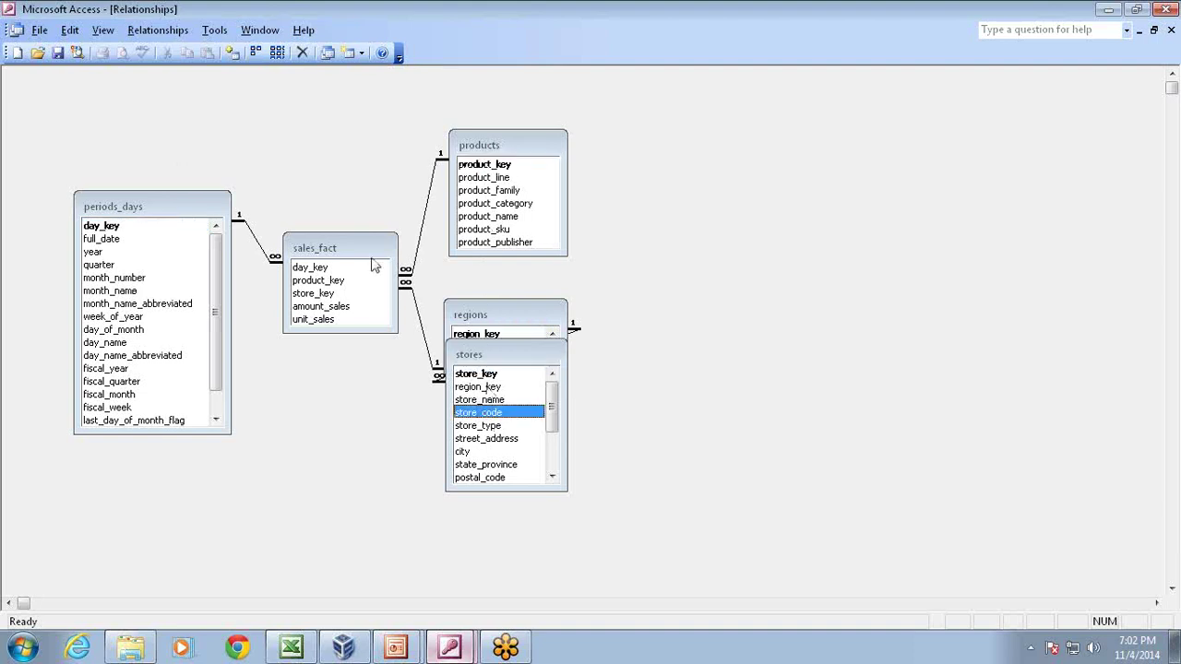
click(364, 252)
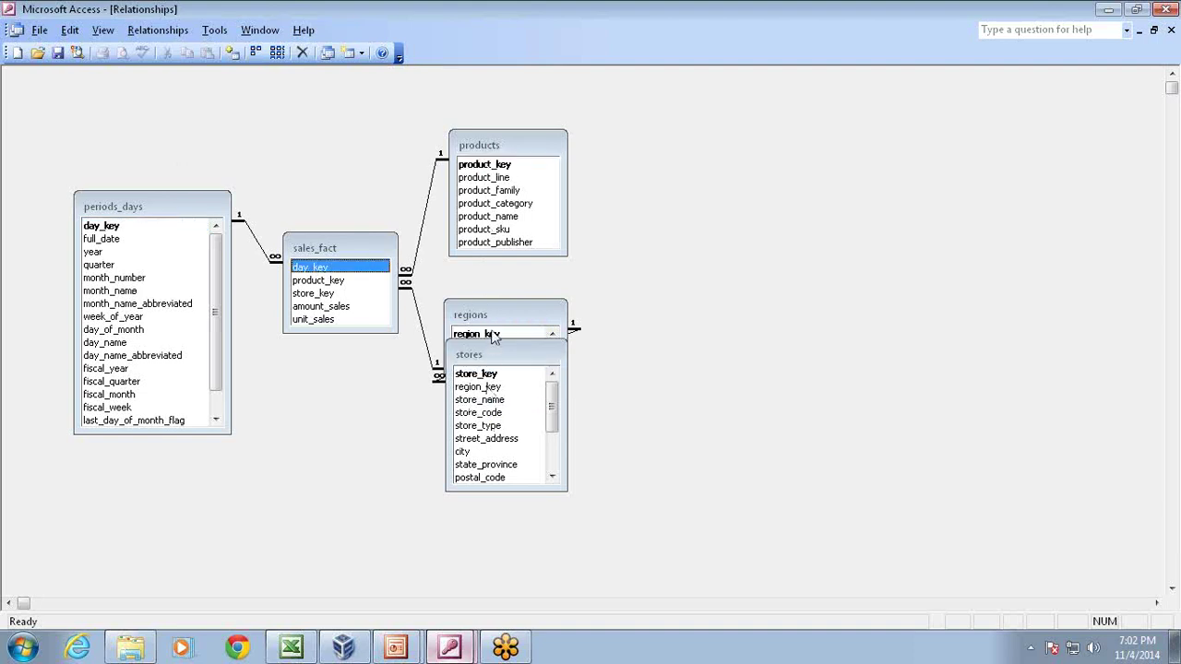
mouse_move(501, 319)
mouse_down()
mouse_move(637, 303)
mouse_move(682, 280)
mouse_move(506, 318)
mouse_move(628, 295)
mouse_move(493, 292)
mouse_move(502, 287)
mouse_move(722, 296)
mouse_move(498, 326)
mouse_up()
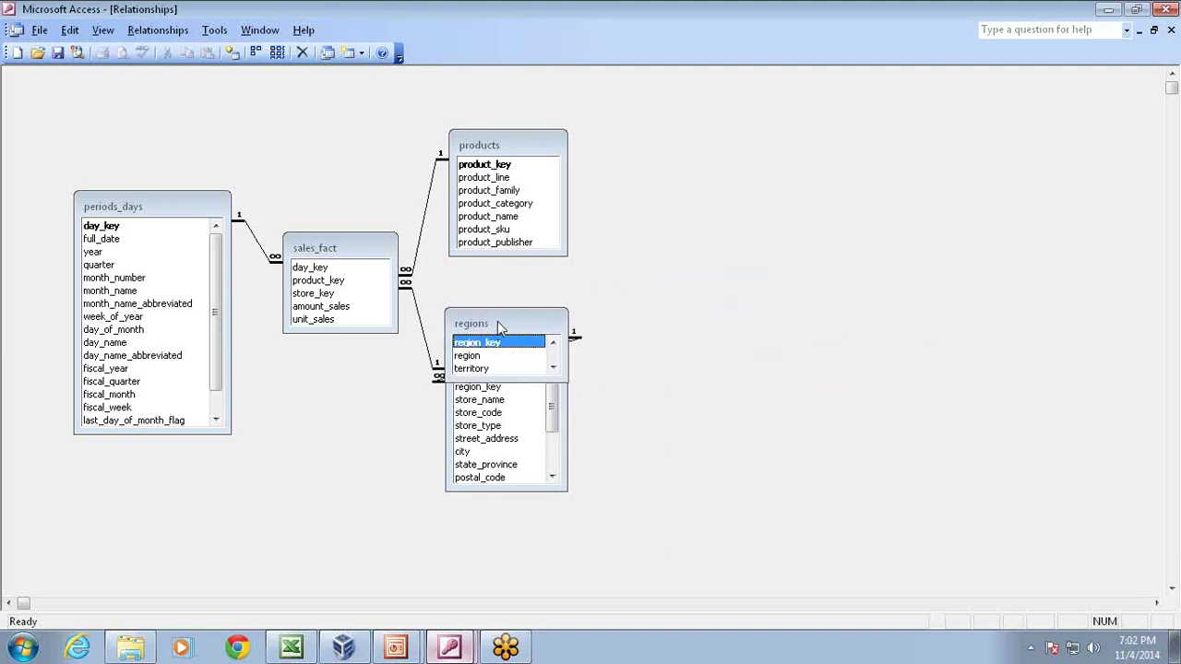
Switch to the Order_Details Excel workbook and point out the Product Line value Books
click(291, 648)
click(400, 342)
drag(969, 581, 932, 581)
click(288, 340)
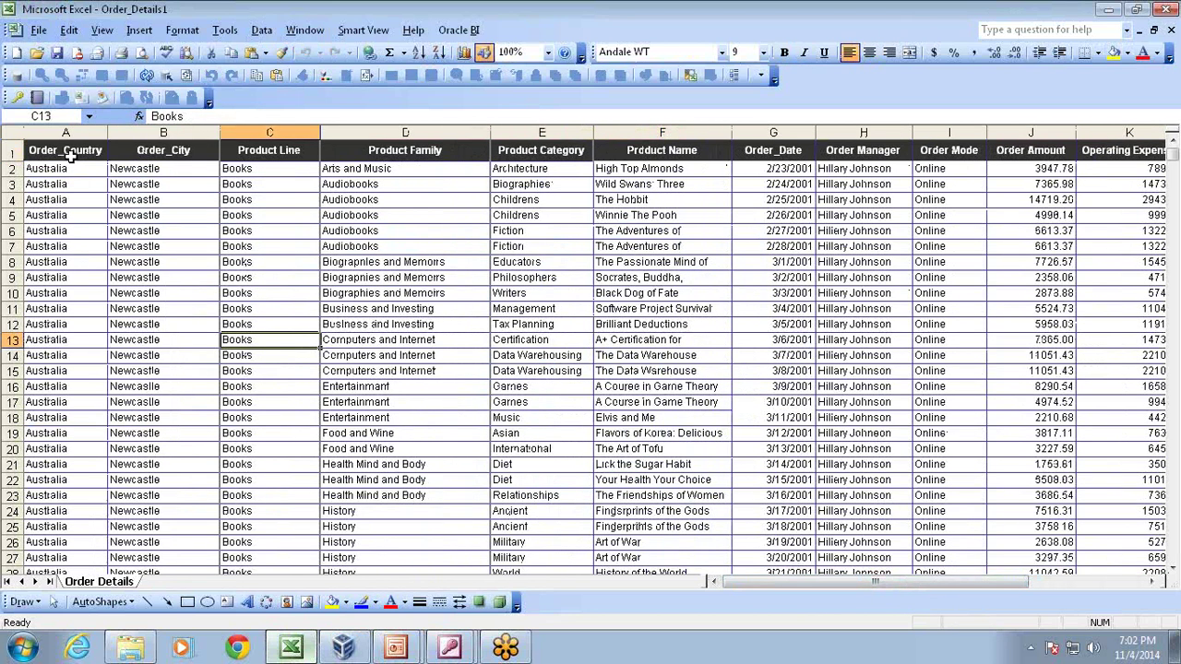
Review the Order_Country, Order_City, Product Line–Product Name, Order Manager and Order Mode columns
click(70, 155)
click(139, 150)
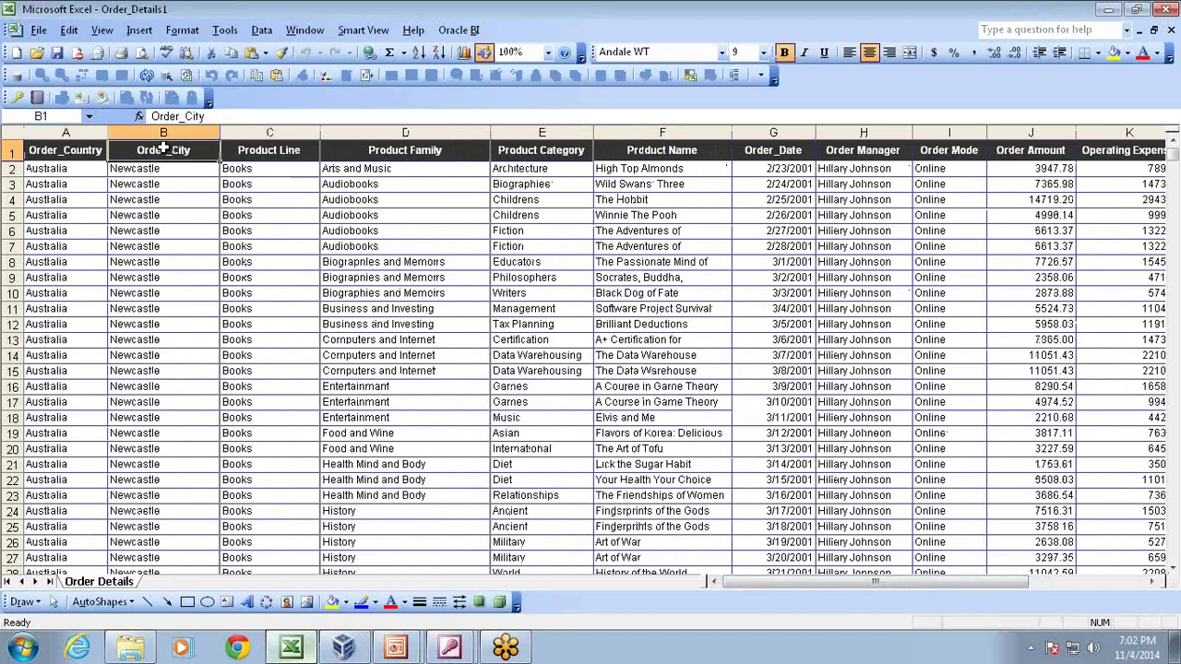
drag(312, 149, 646, 153)
click(1156, 582)
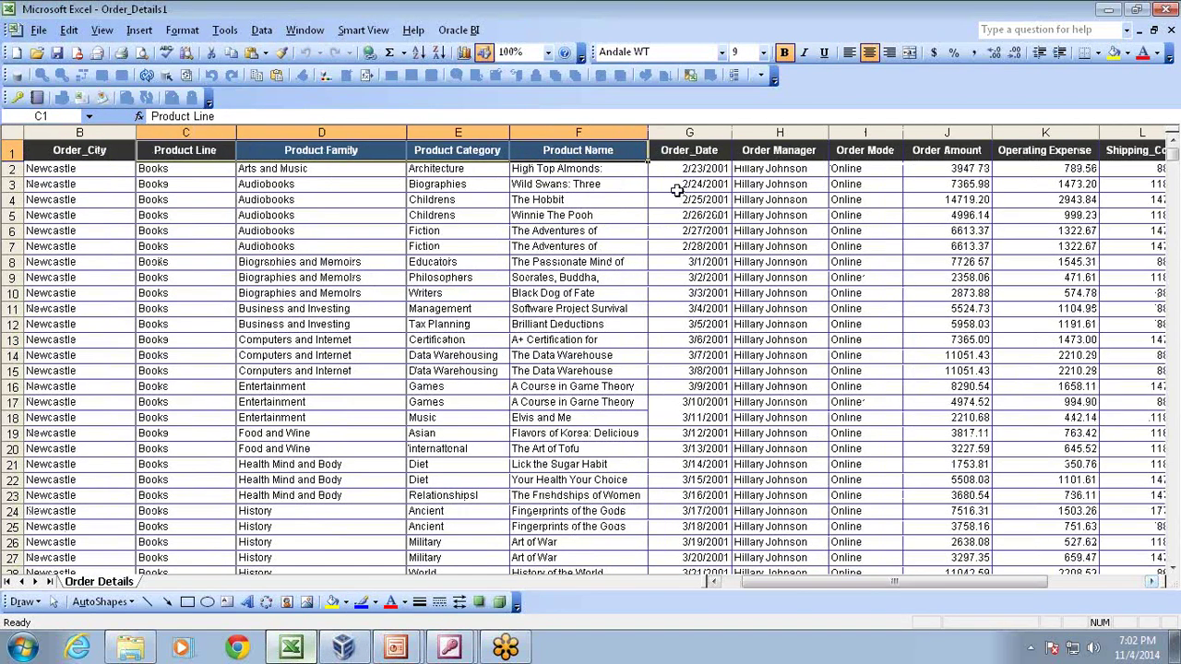
click(781, 155)
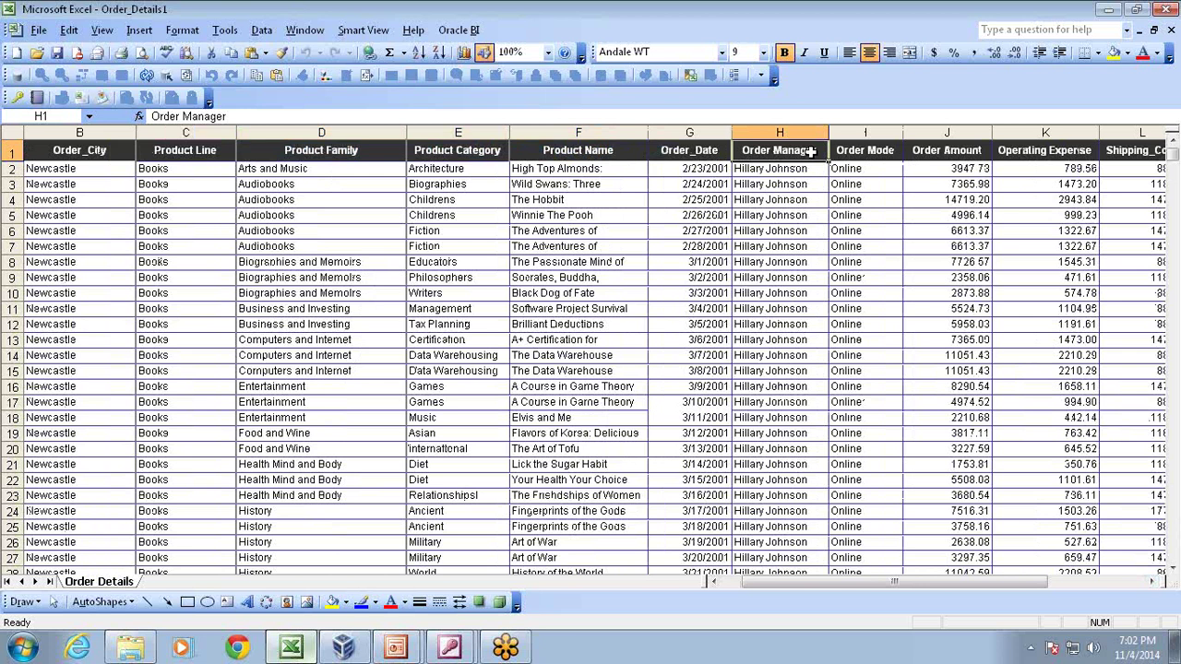
click(853, 152)
click(1155, 581)
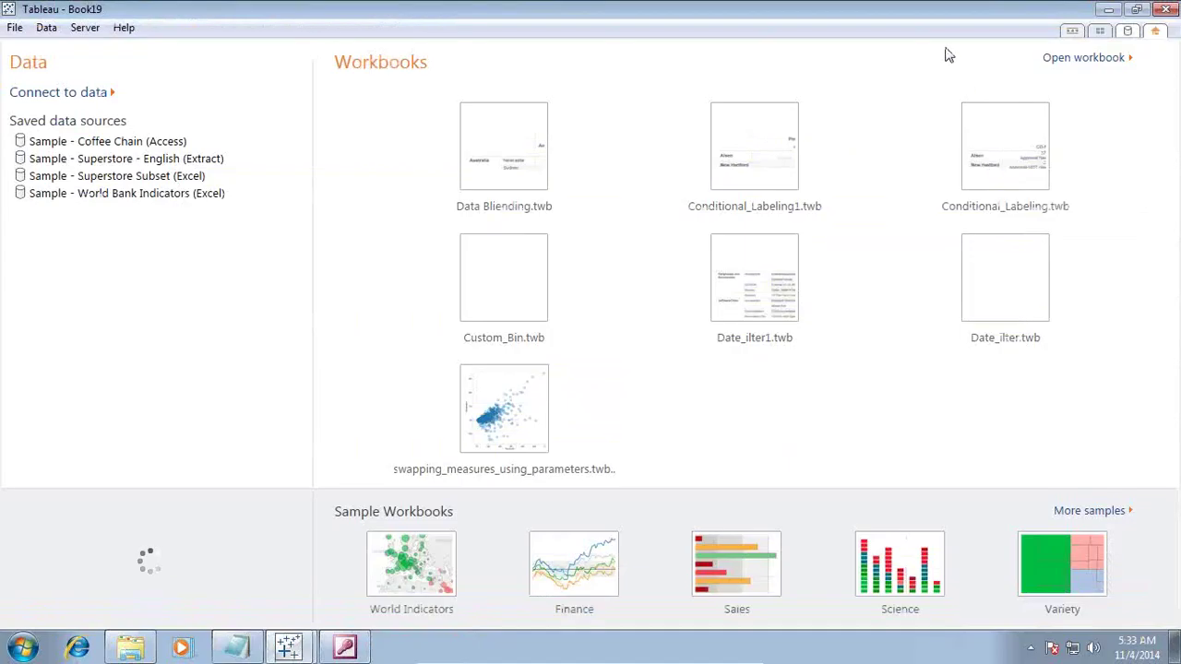
Start a Microsoft Access connection and open the Sales_Data_Mart database
click(58, 94)
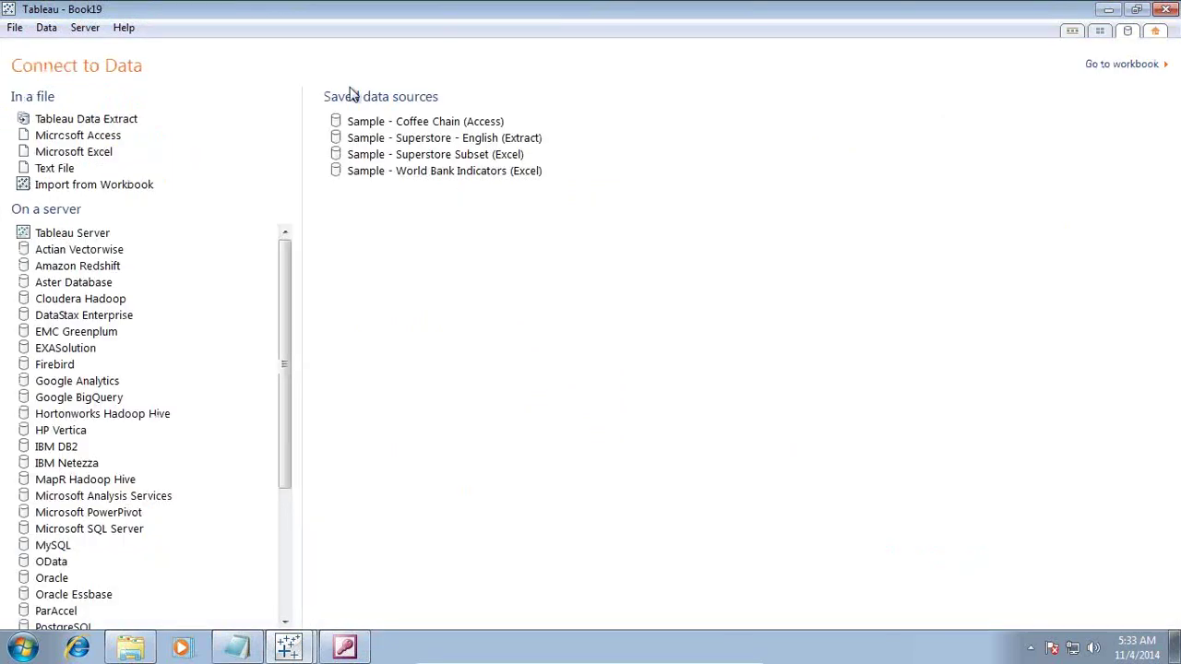
click(92, 138)
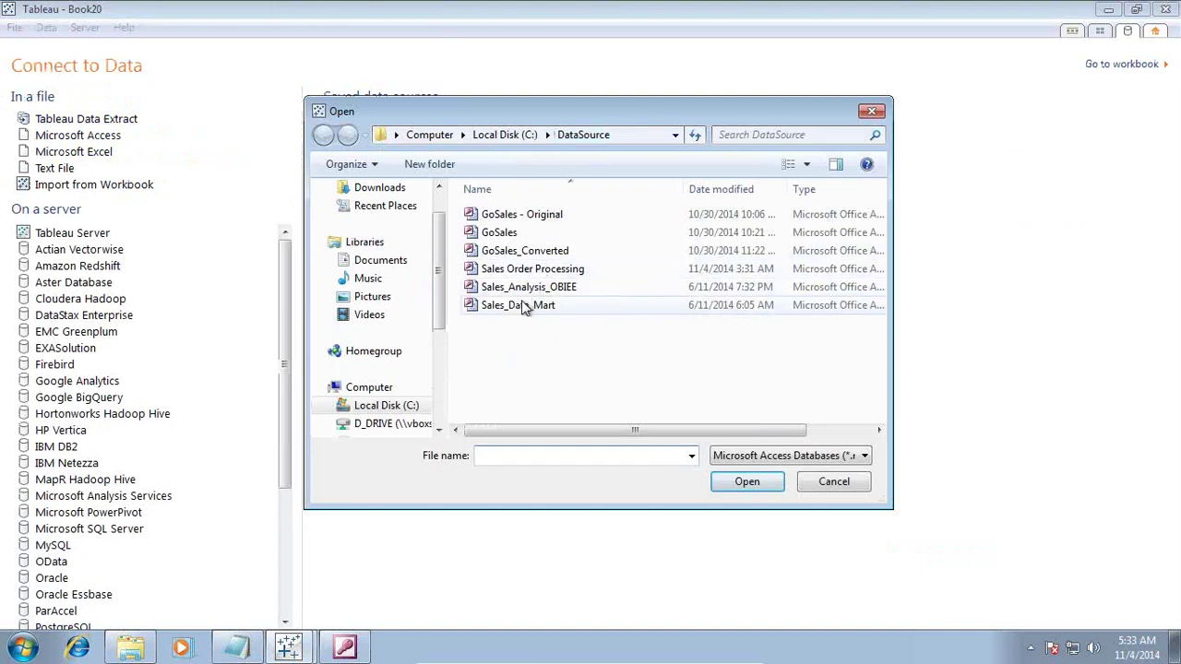
click(525, 307)
click(761, 479)
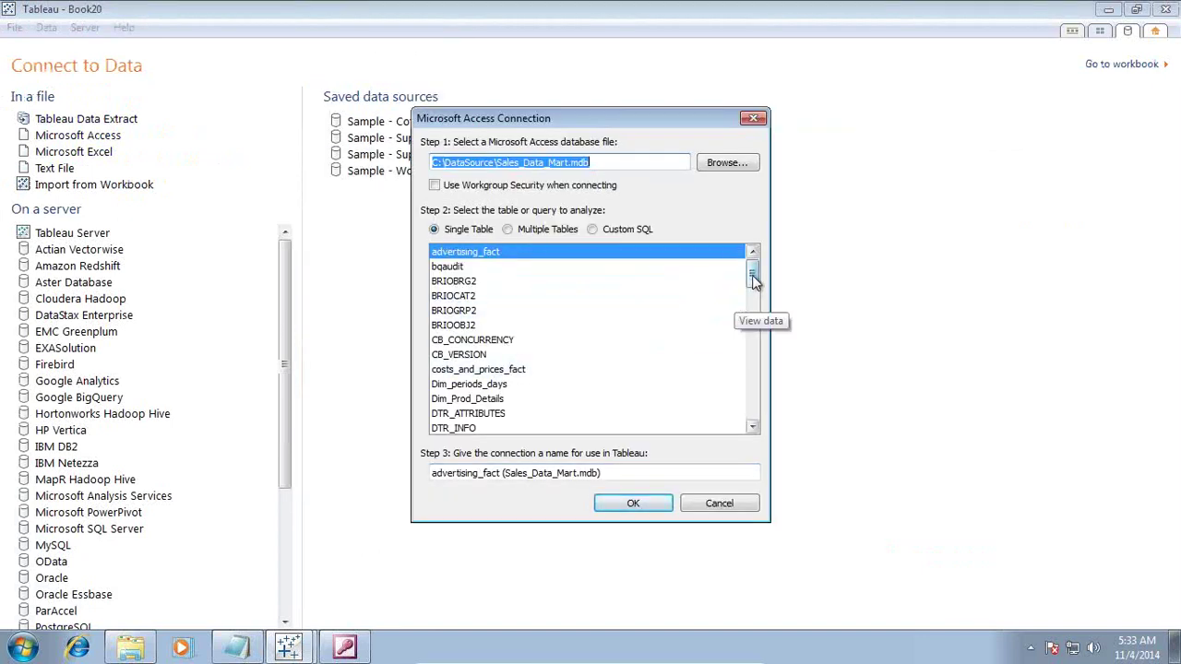
Select sales_fact as the table and switch to Multiple Tables
drag(752, 275, 754, 395)
click(485, 370)
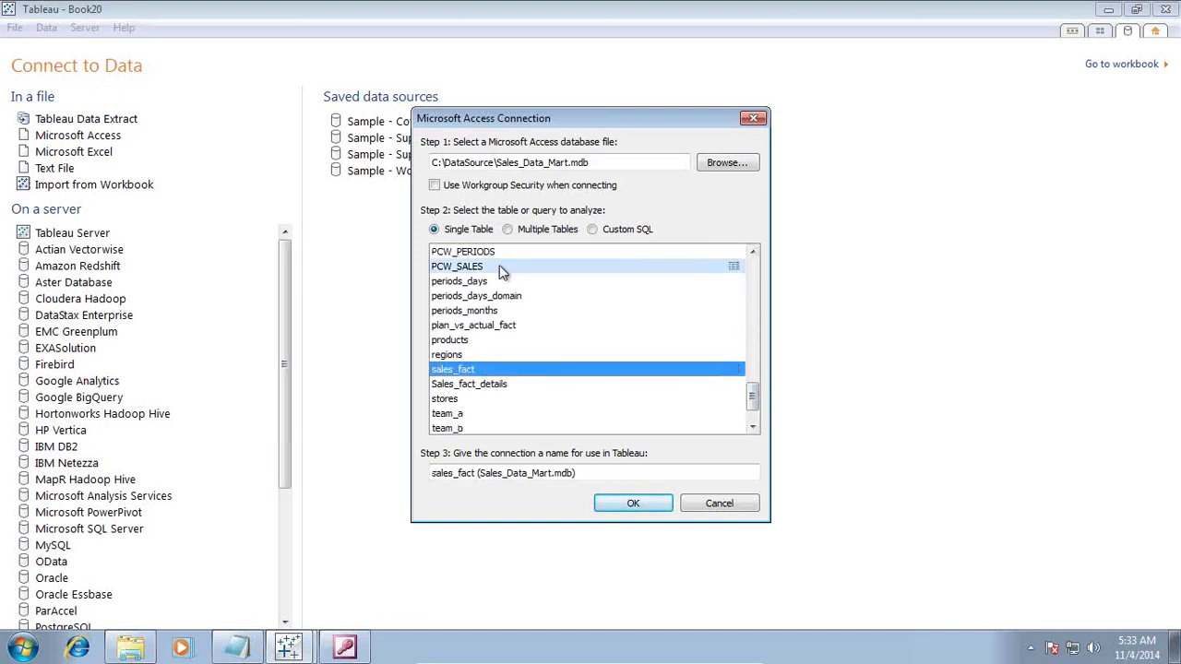
click(546, 228)
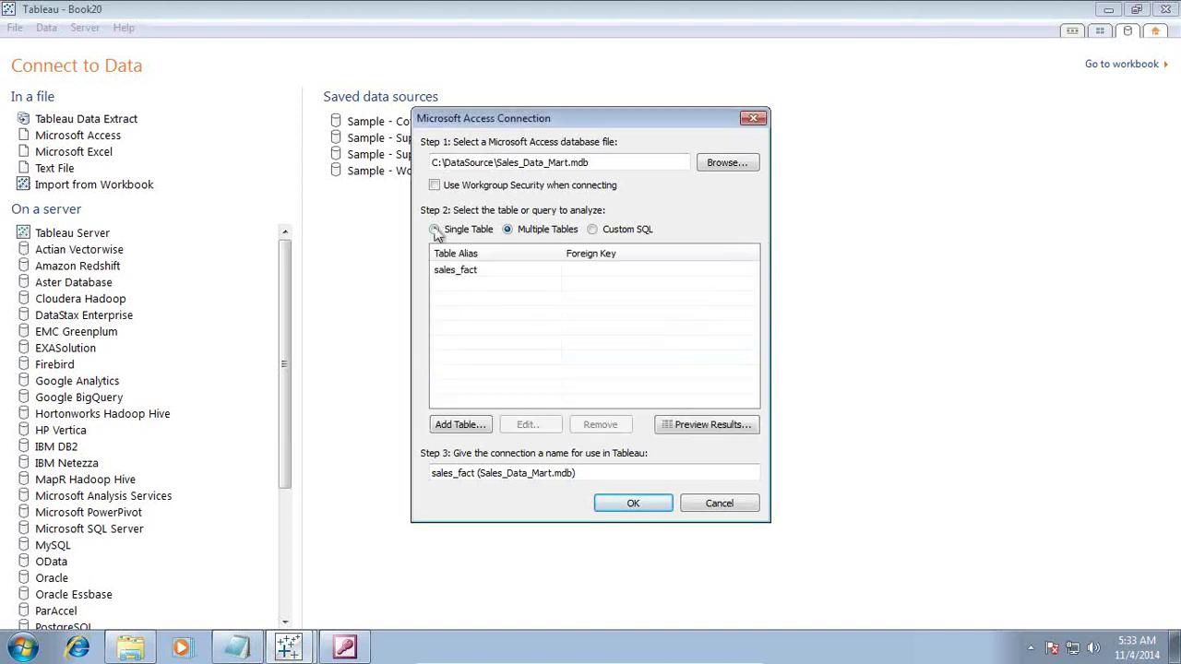
Add the stores and regions tables to the Sales_Data_Mart connection
click(440, 235)
click(490, 230)
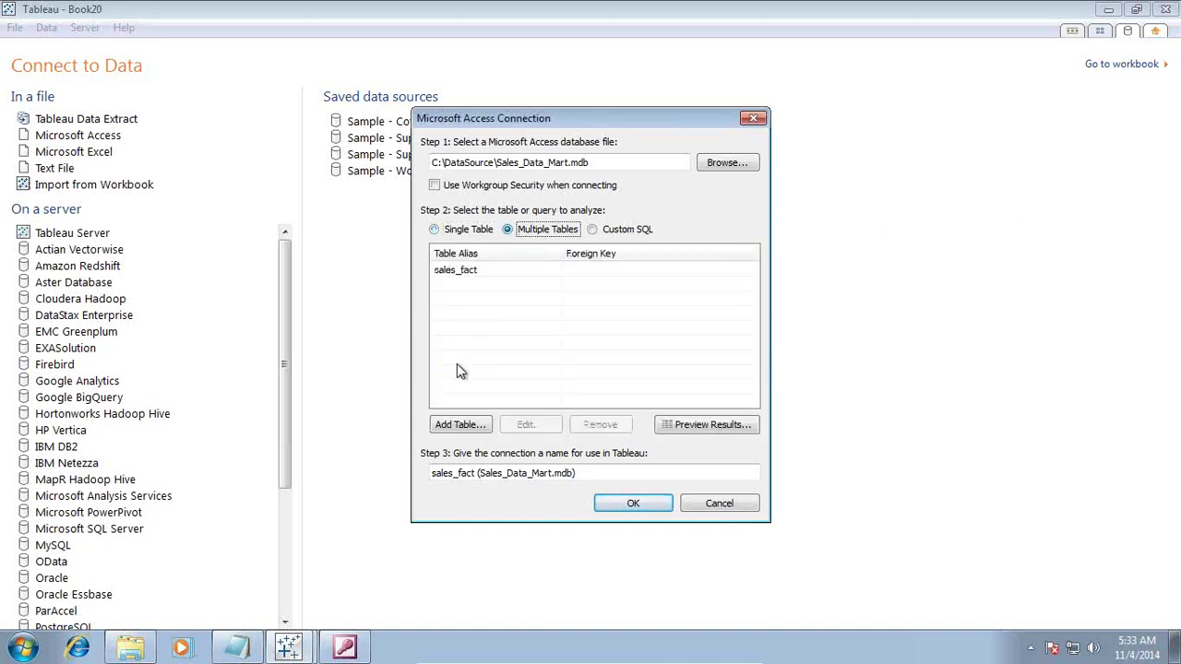
click(459, 425)
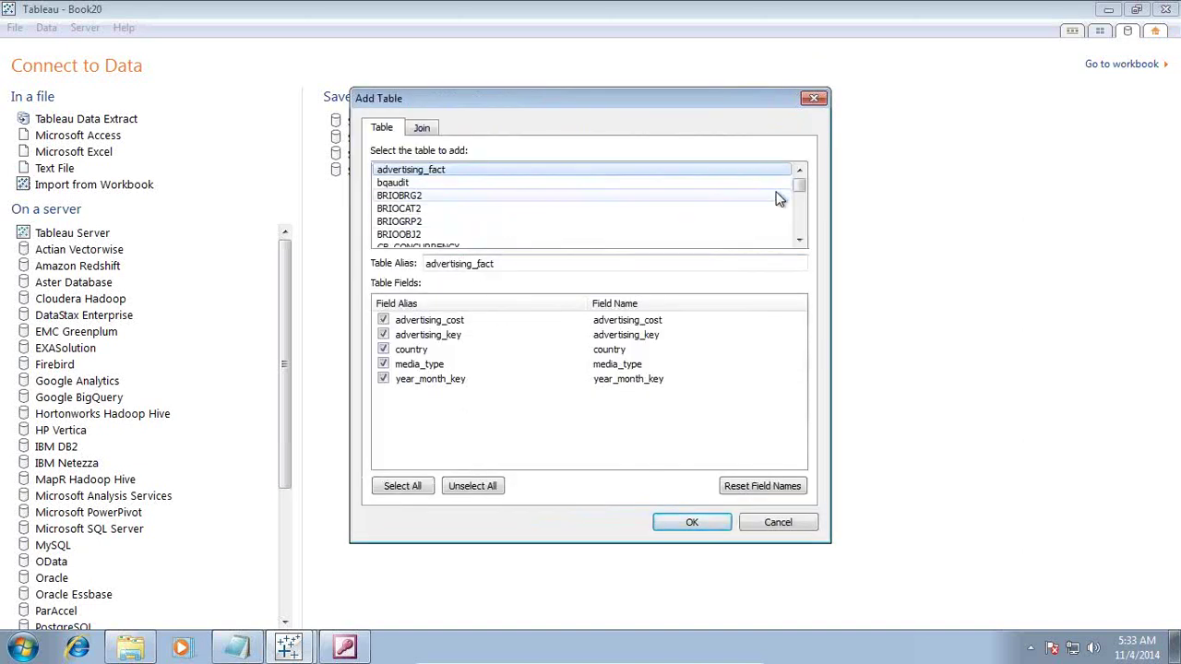
drag(799, 185, 803, 236)
click(449, 184)
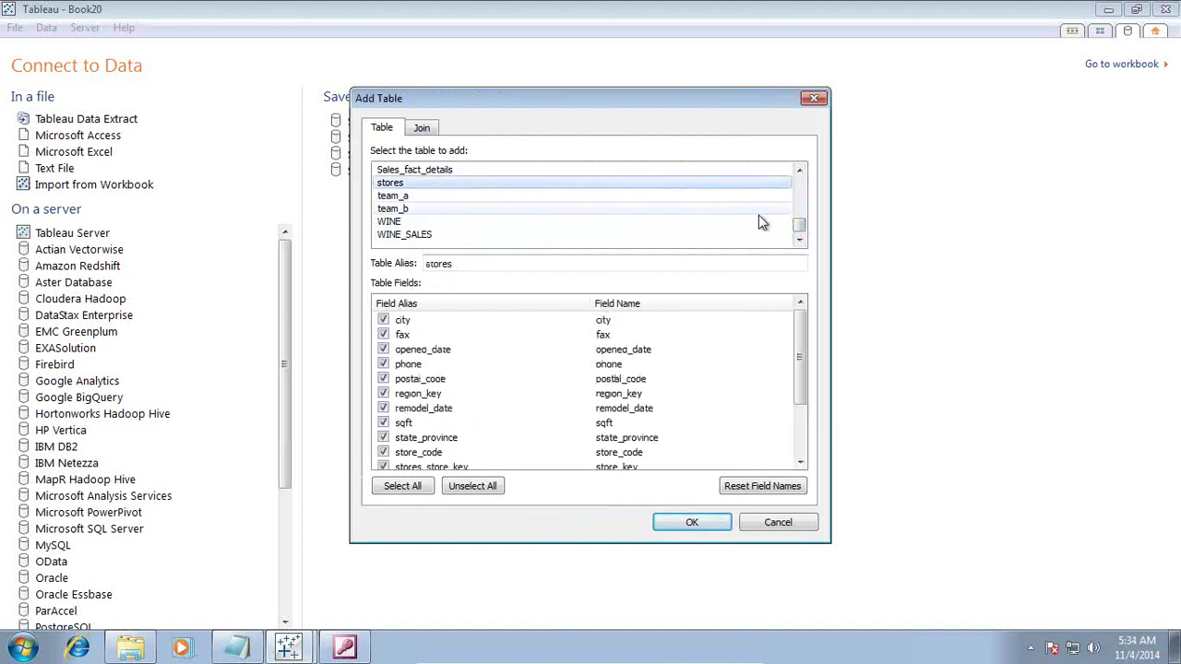
click(691, 522)
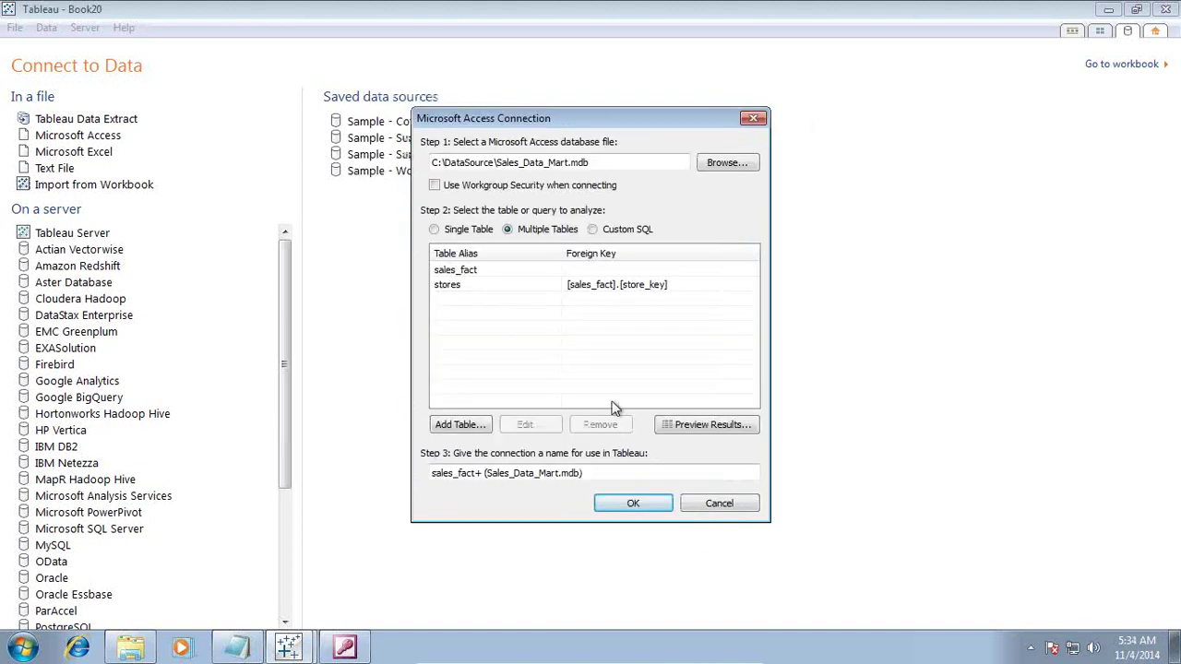
click(459, 424)
drag(799, 178, 801, 238)
click(799, 169)
click(799, 170)
click(799, 170)
click(452, 184)
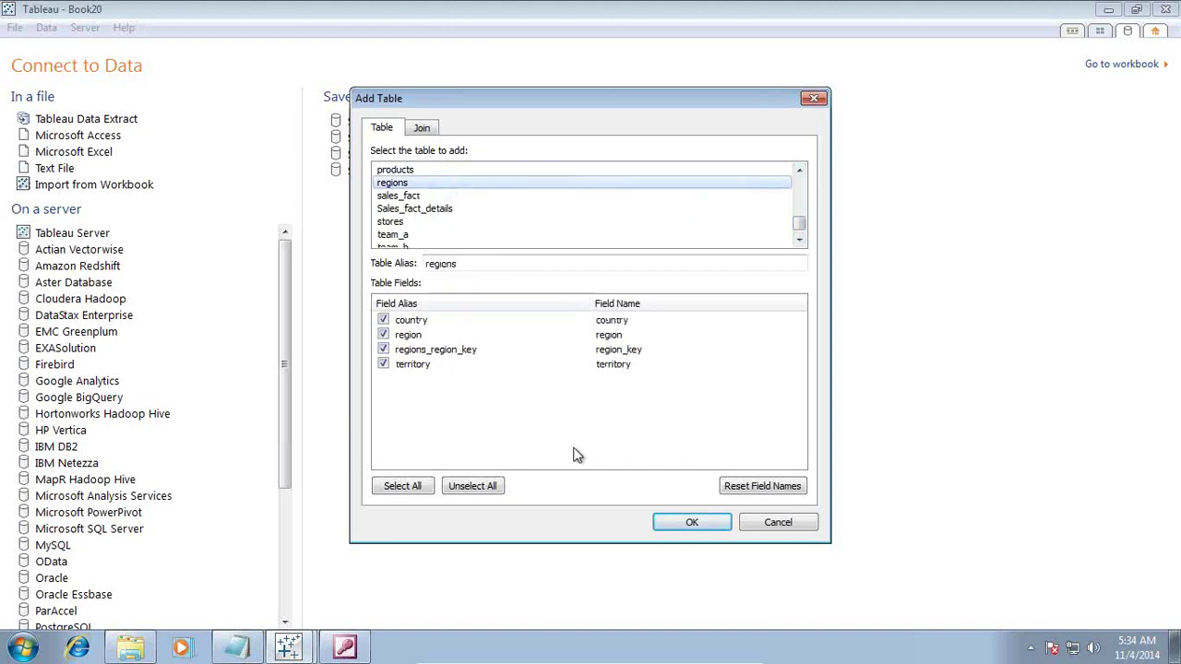
click(692, 520)
Add the products and periods_days tables, then confirm the Access connection settings
click(461, 425)
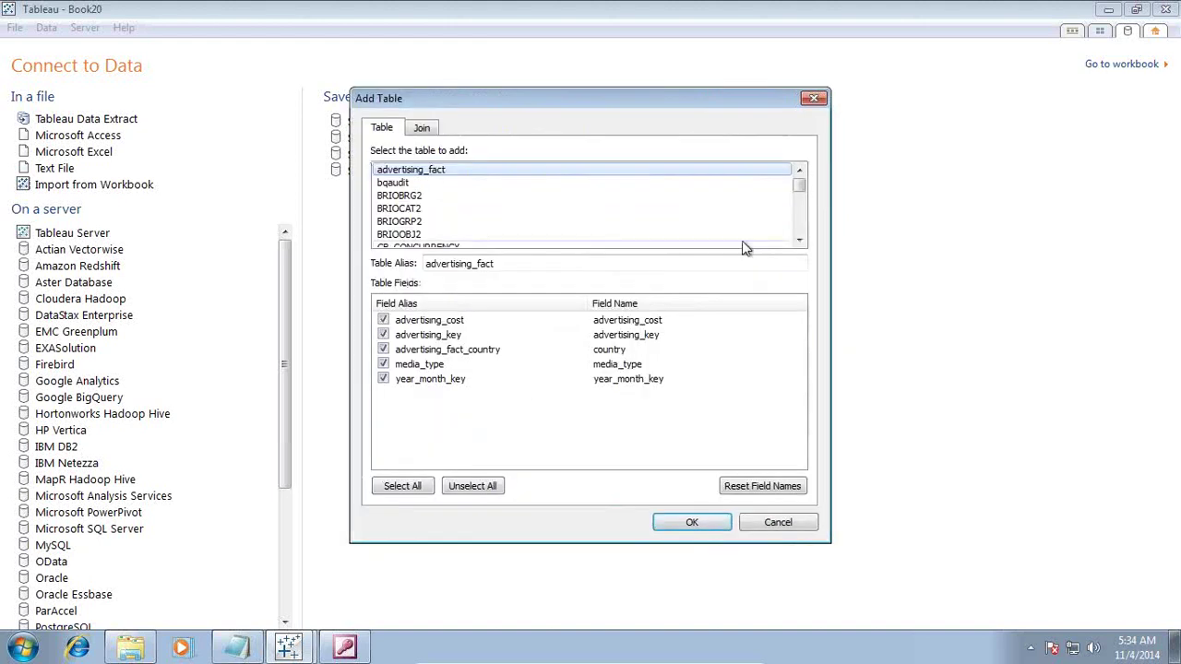
drag(797, 185, 803, 236)
click(800, 171)
click(800, 171)
click(800, 171)
click(508, 172)
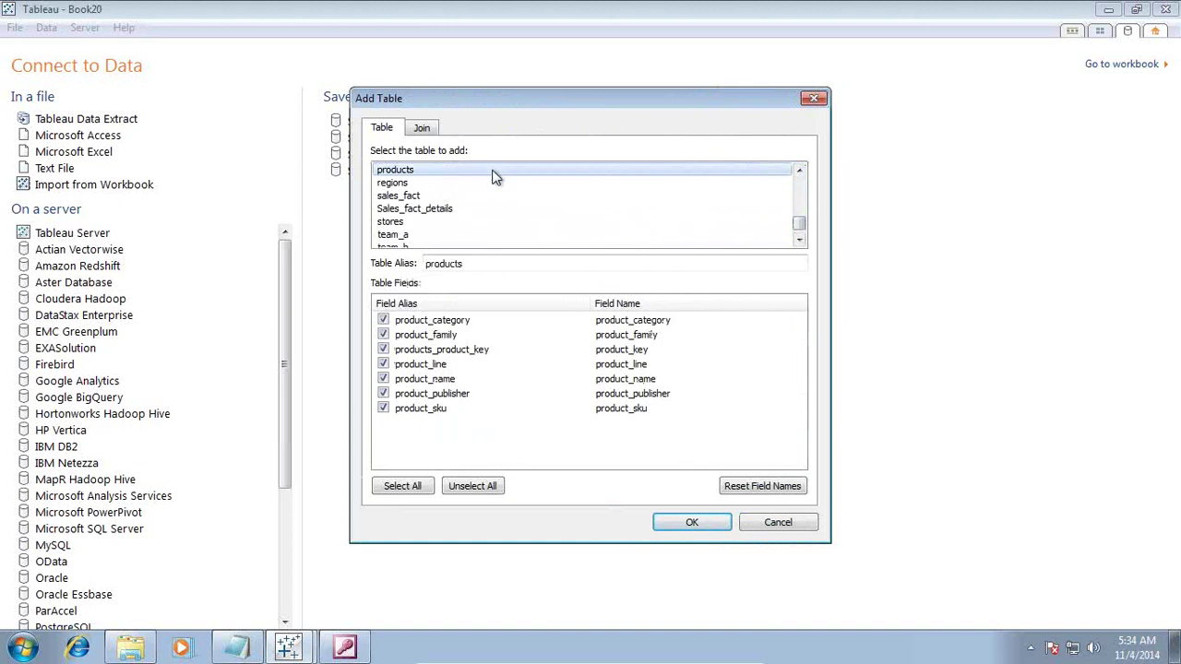
click(692, 522)
click(461, 425)
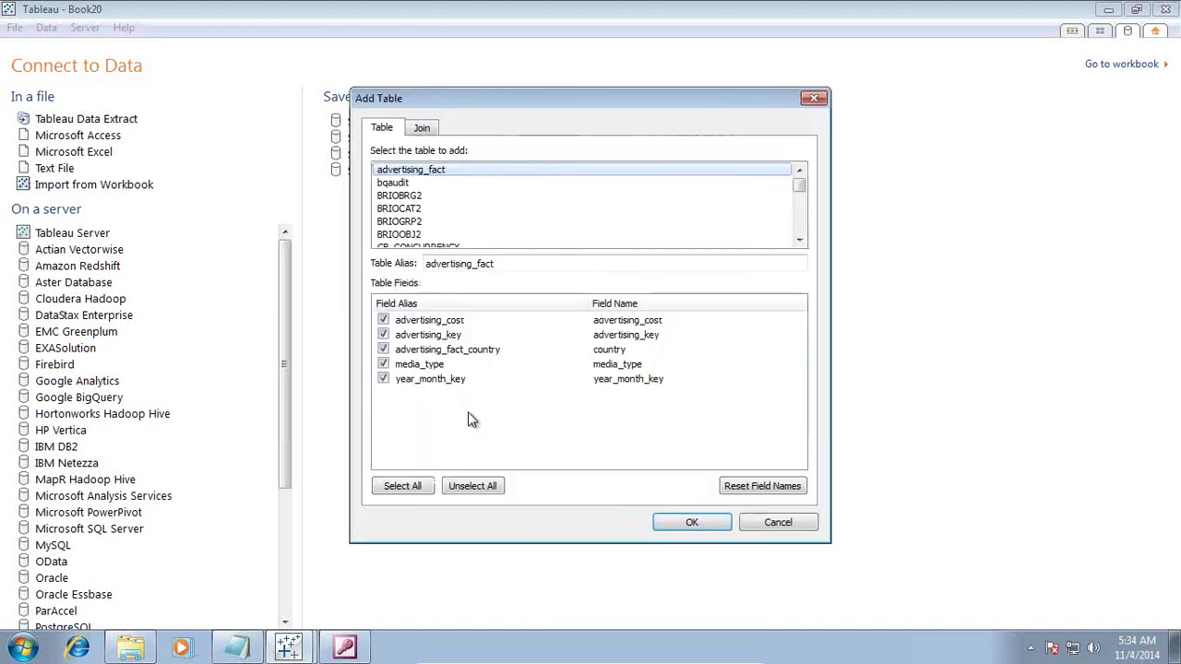
drag(800, 182, 803, 218)
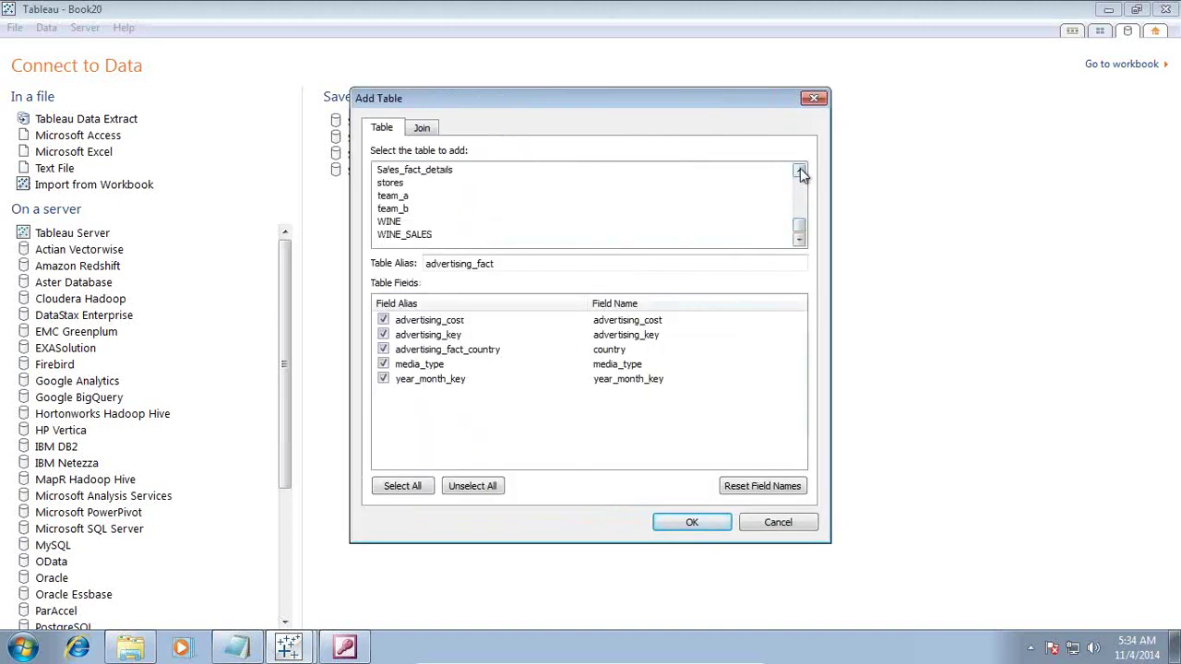
click(800, 170)
click(800, 171)
click(800, 171)
click(800, 171)
click(800, 171)
click(800, 171)
click(800, 170)
click(469, 171)
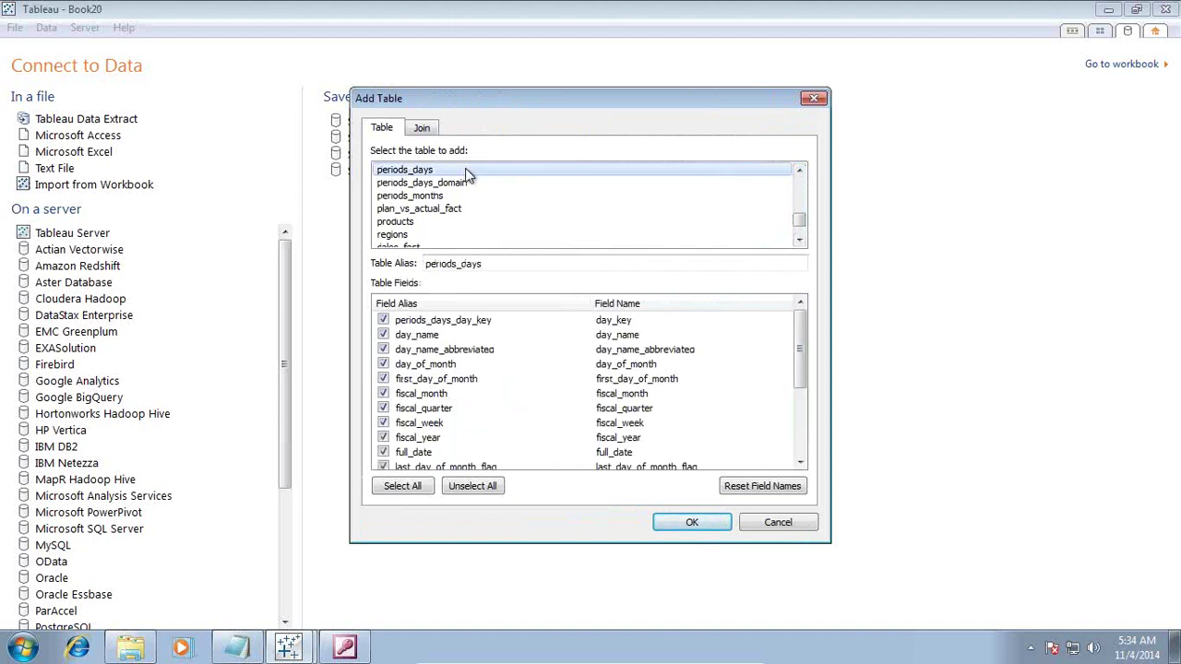
click(687, 524)
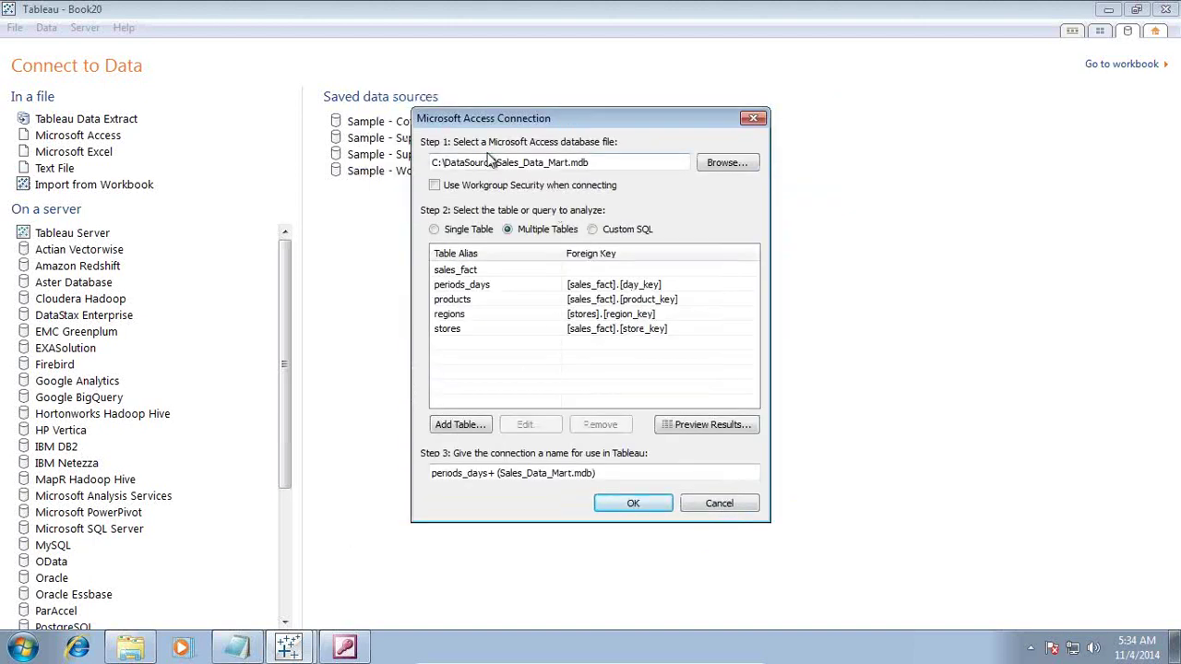
click(619, 505)
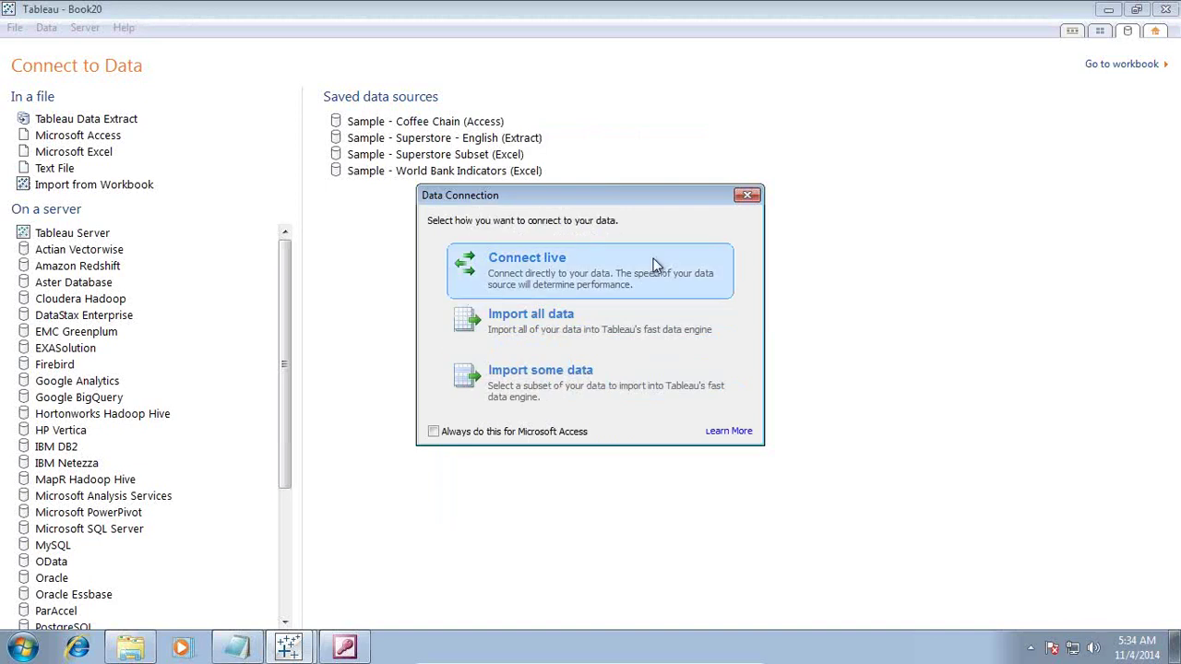
Connect live to the Access data and open Order_Details.xls as a new Excel source
click(501, 263)
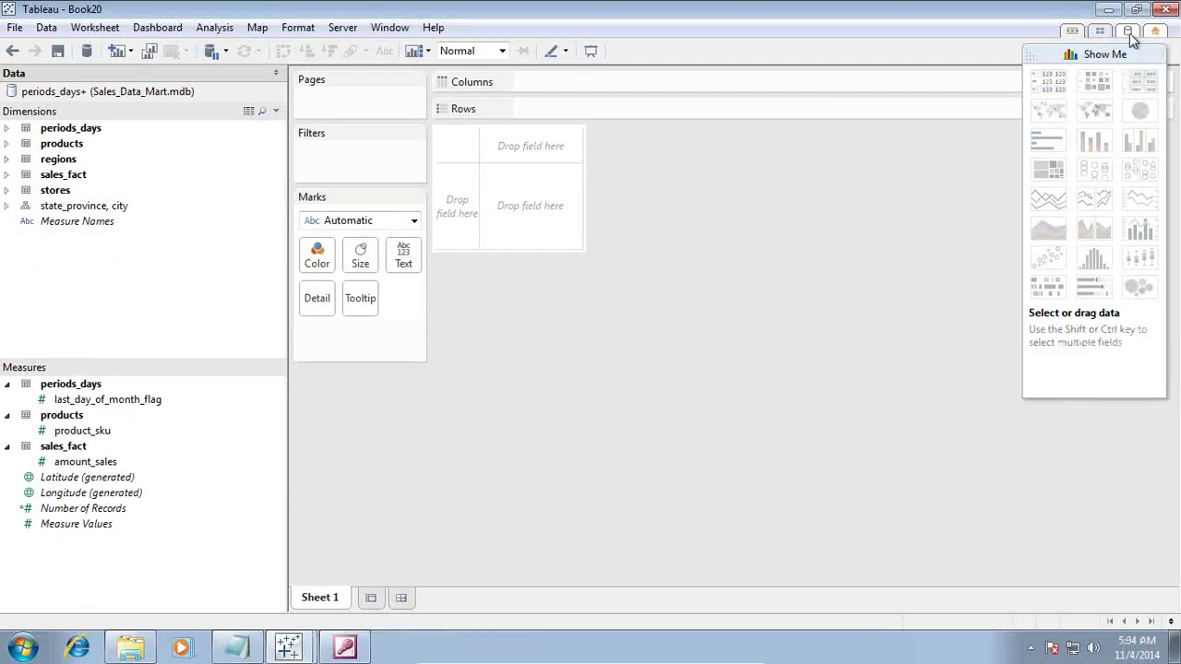
click(1130, 34)
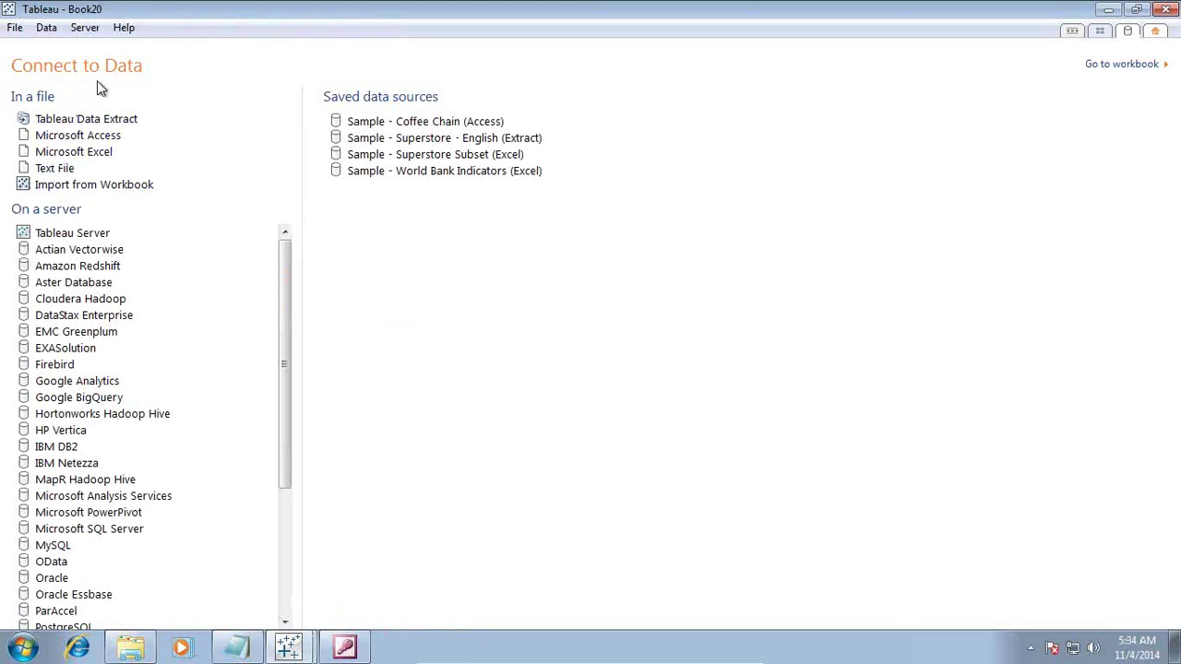
click(83, 153)
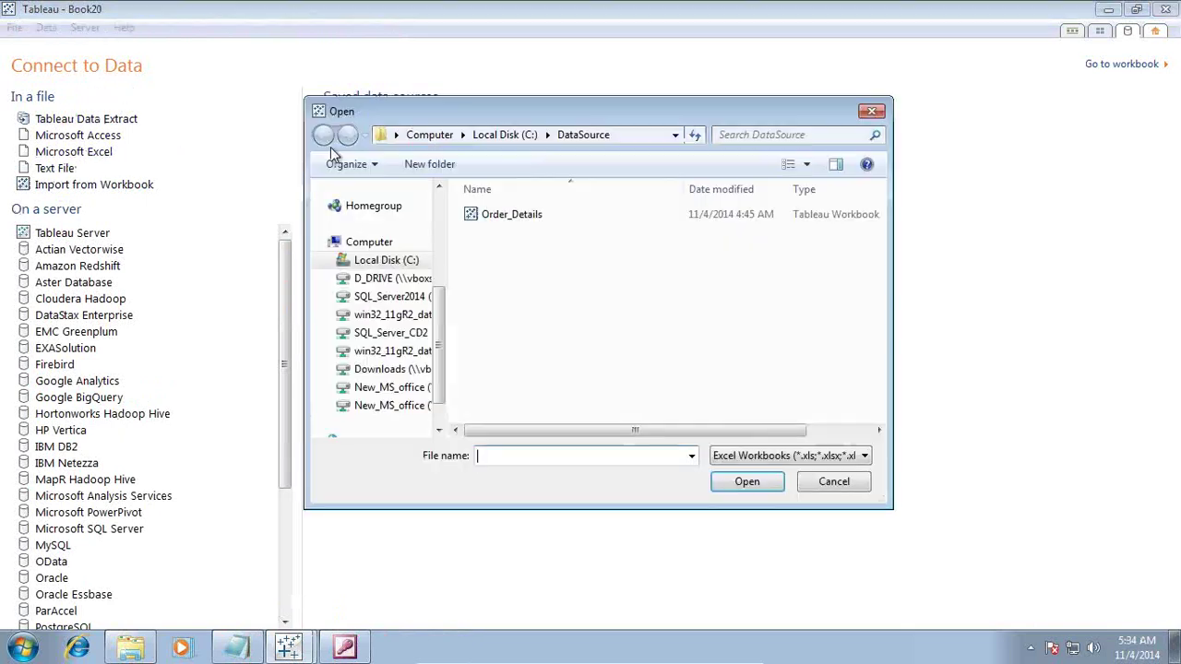
click(510, 220)
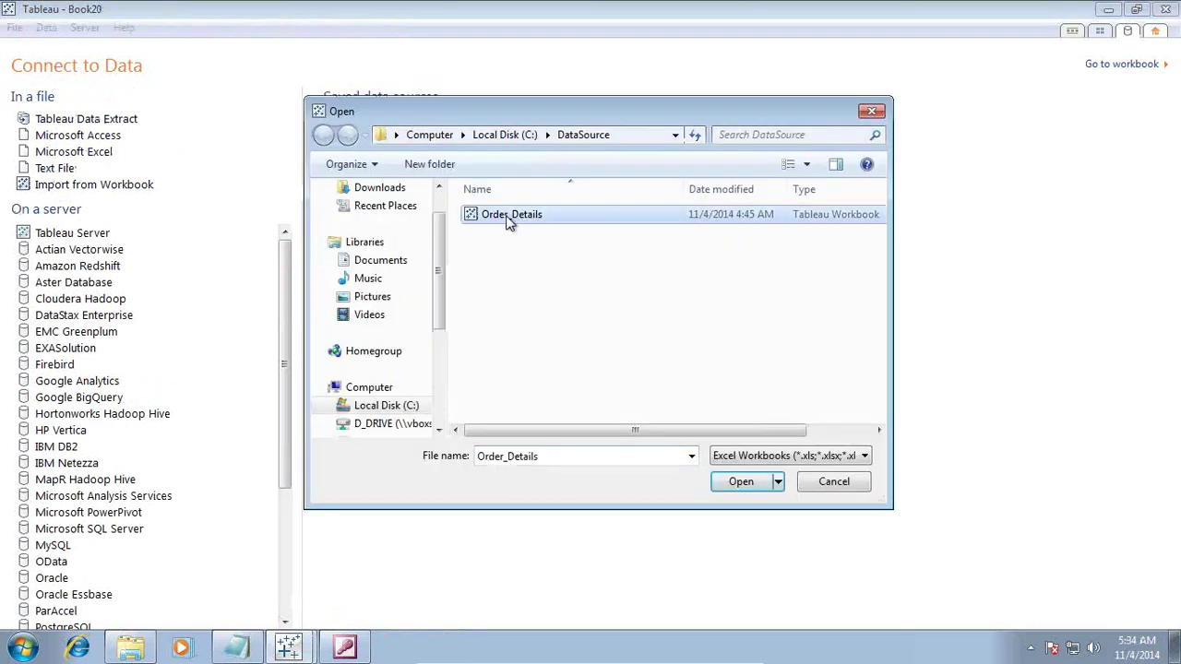
click(747, 482)
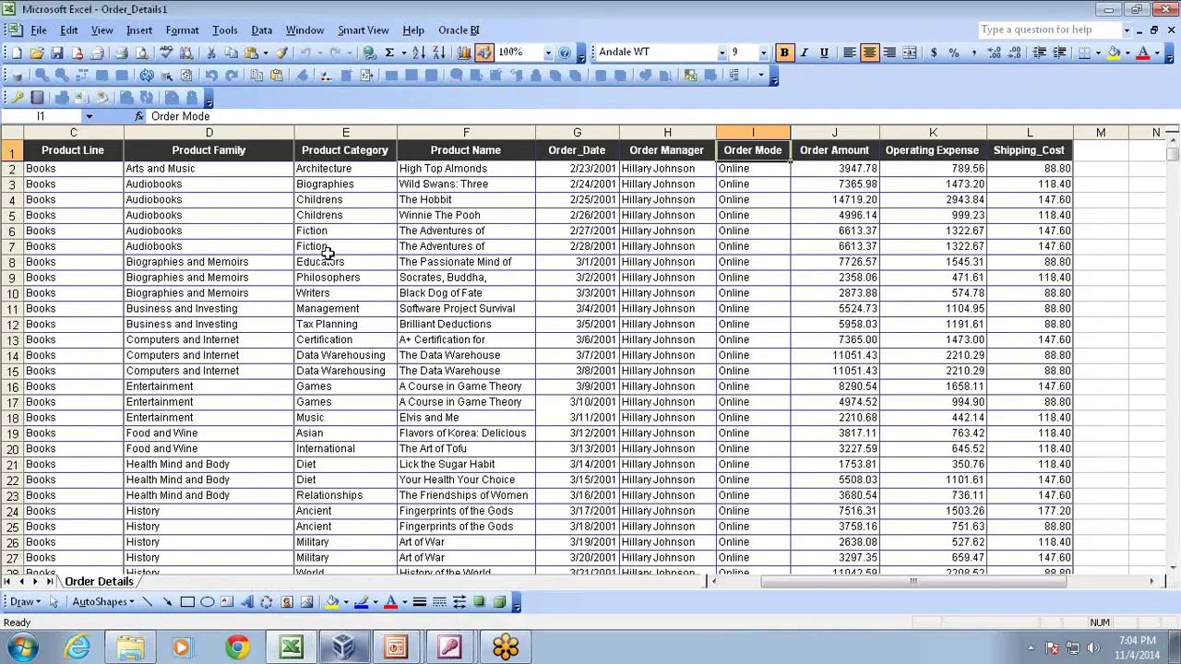
Keep Sheet1 as the Excel table and confirm the workbook connection
click(259, 215)
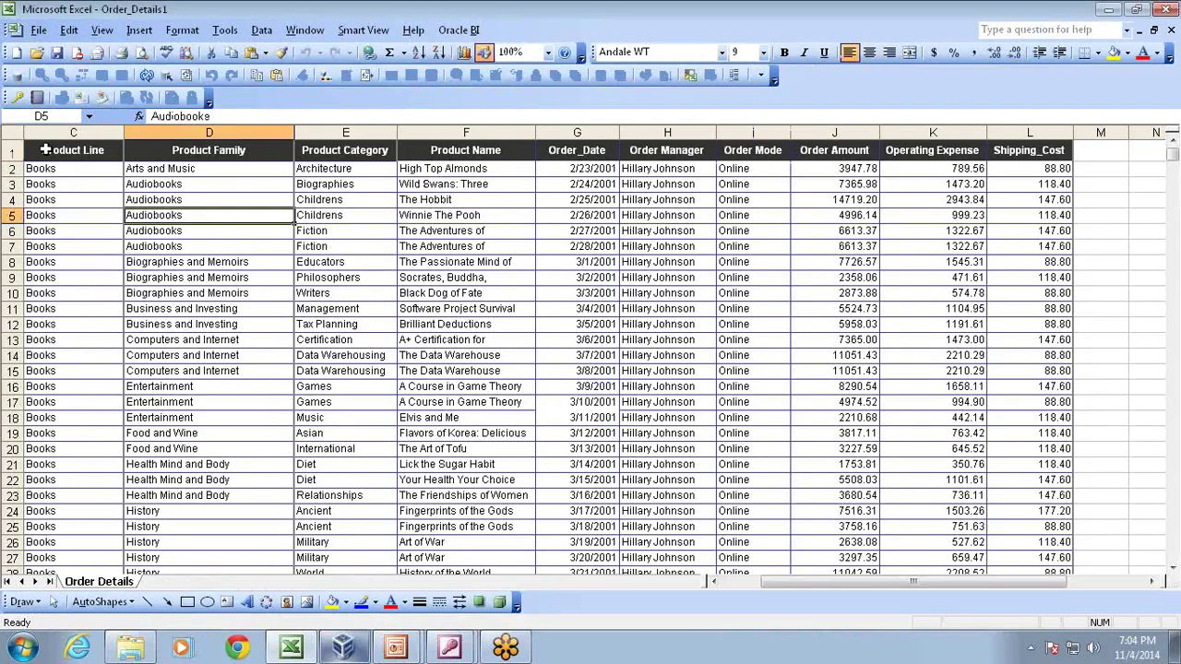
click(121, 153)
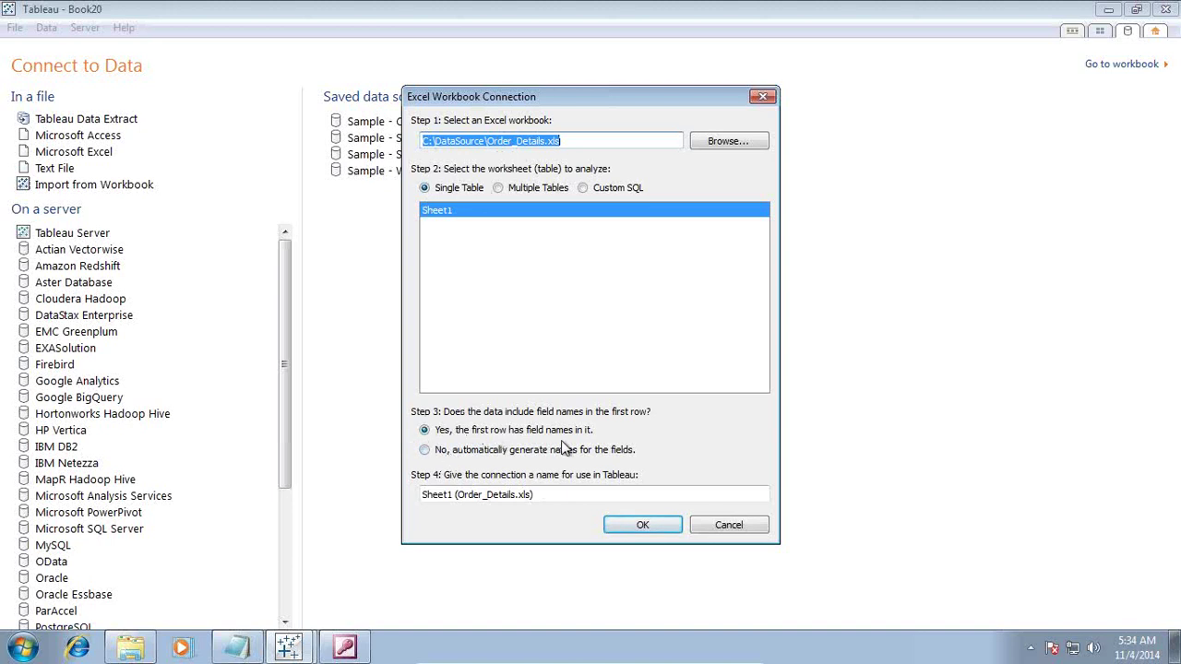
click(646, 524)
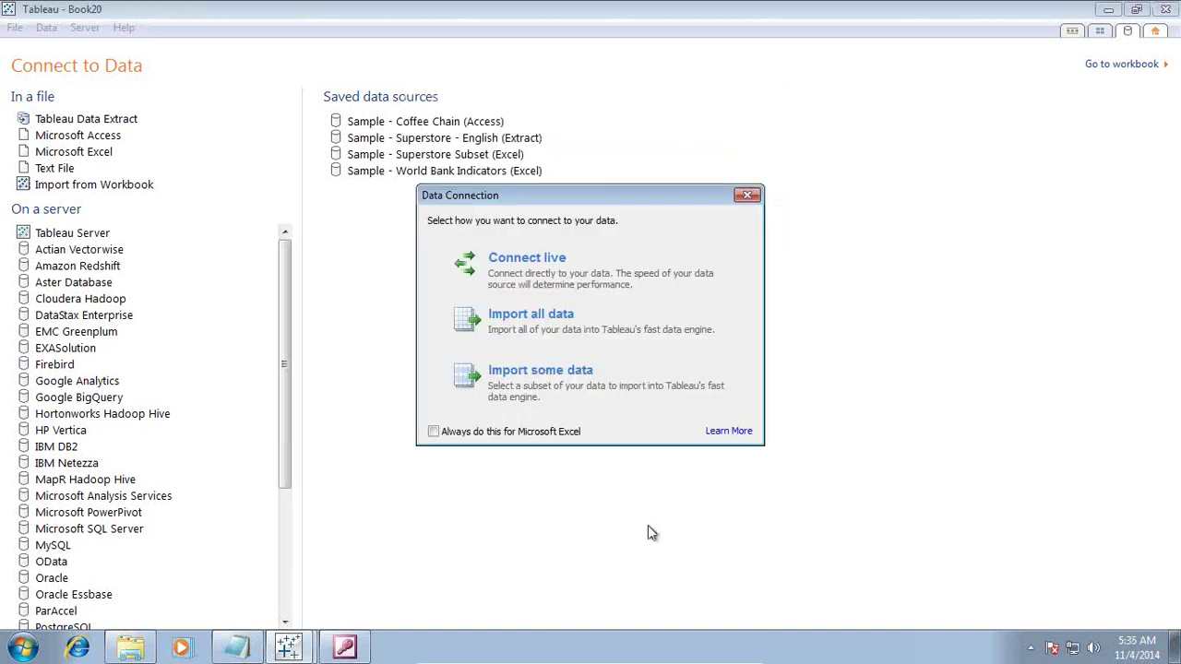
Connect live to Order_Details.xls, compare both sources' fields, then reactivate periods_days+ (Sales_Data_Mart.mdb)
click(520, 289)
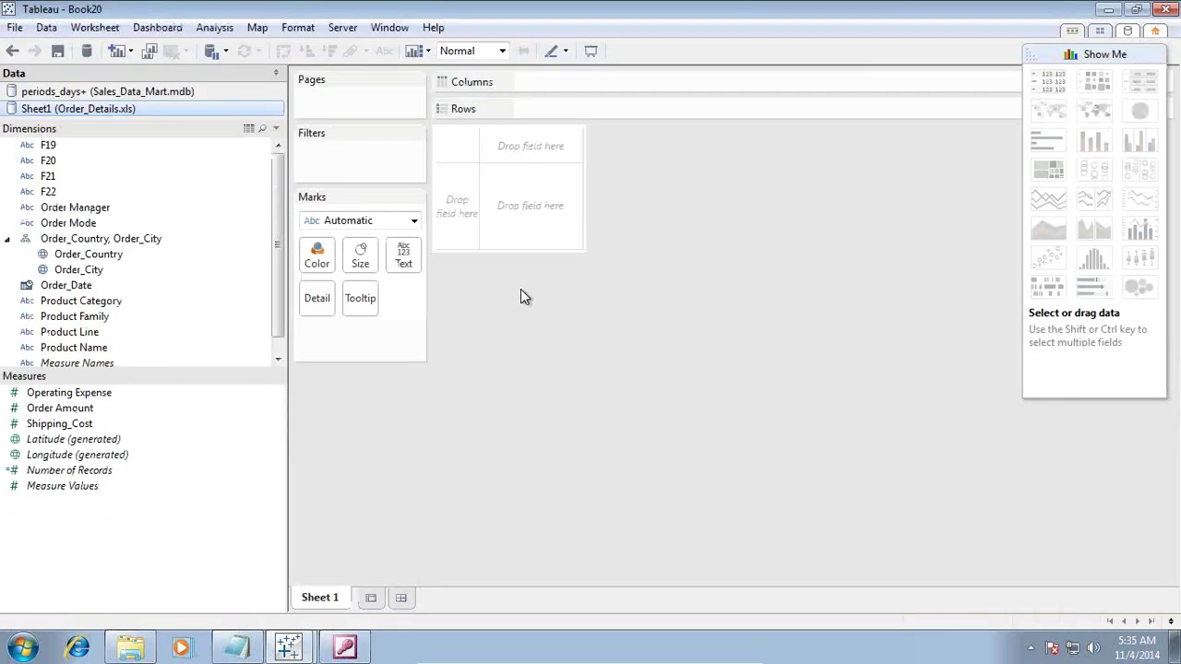
click(185, 93)
click(167, 107)
click(172, 94)
click(165, 108)
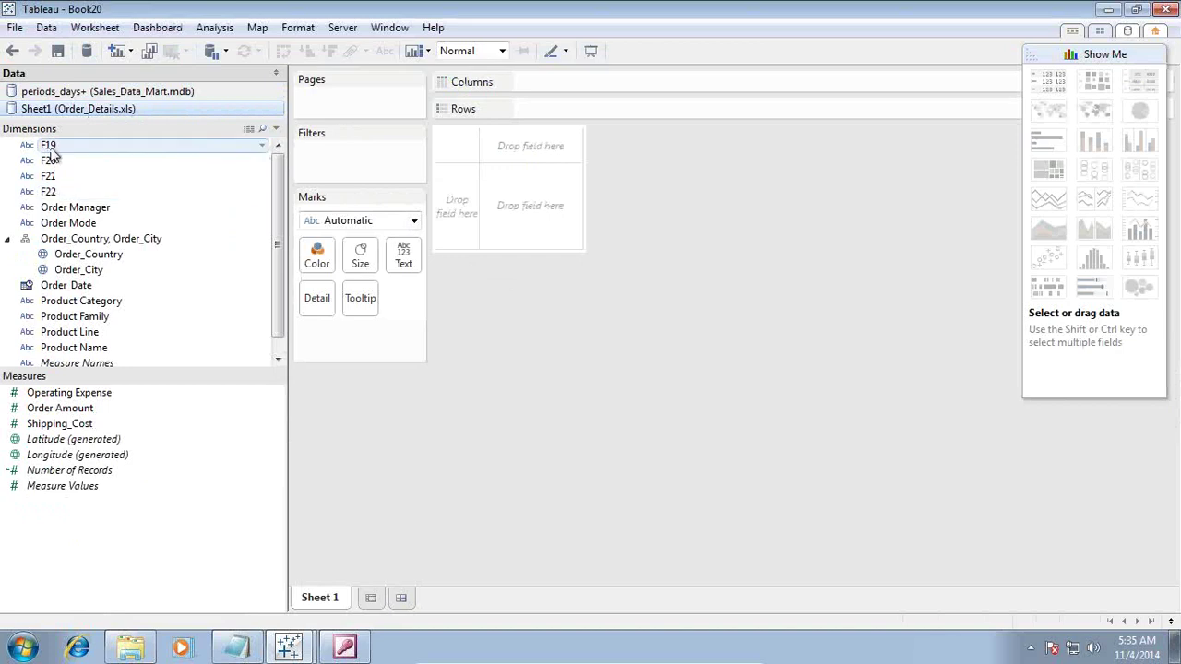
click(89, 94)
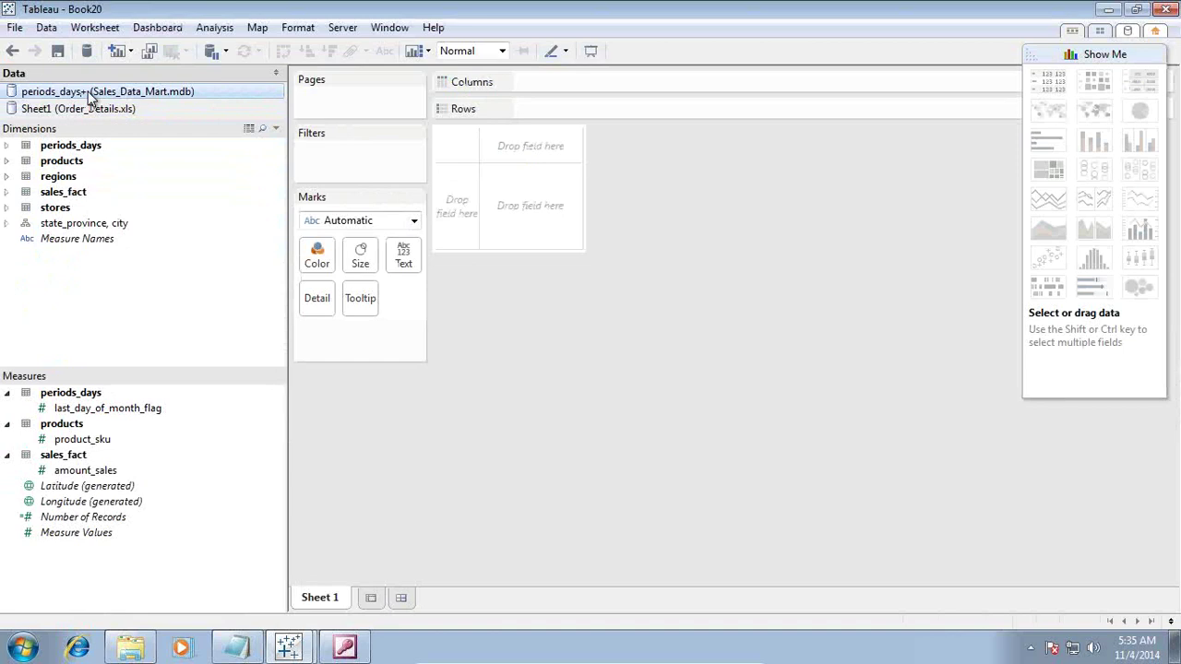
click(47, 27)
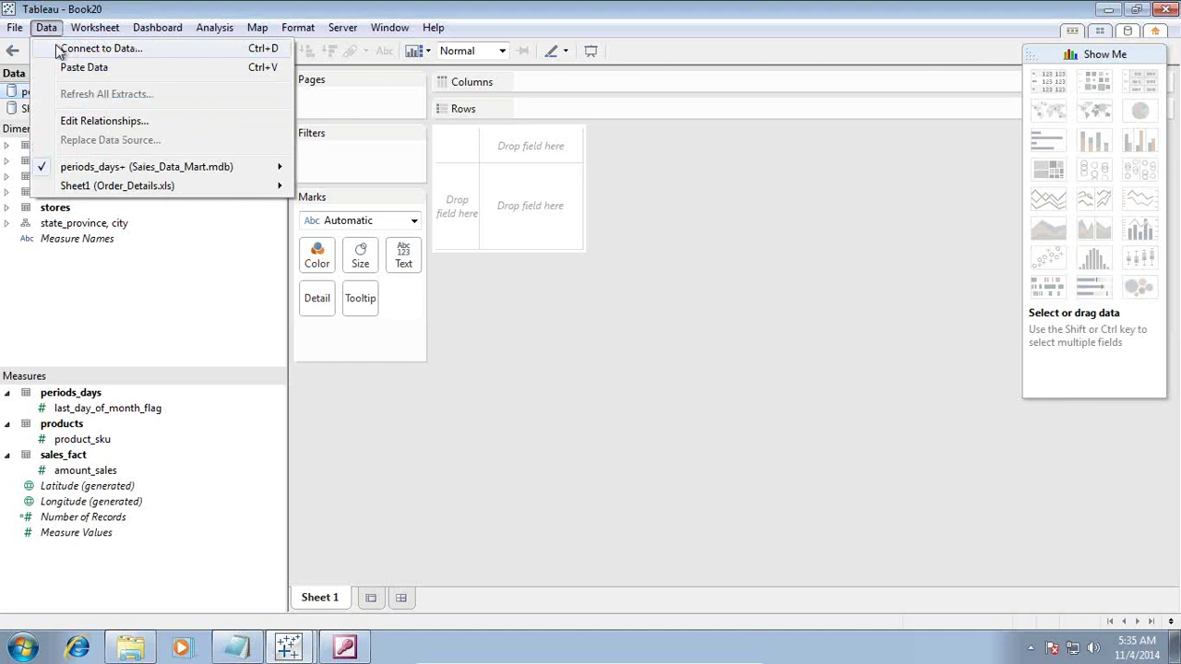
In Edit Relationships choose Custom and map product_category to Product Category
click(102, 126)
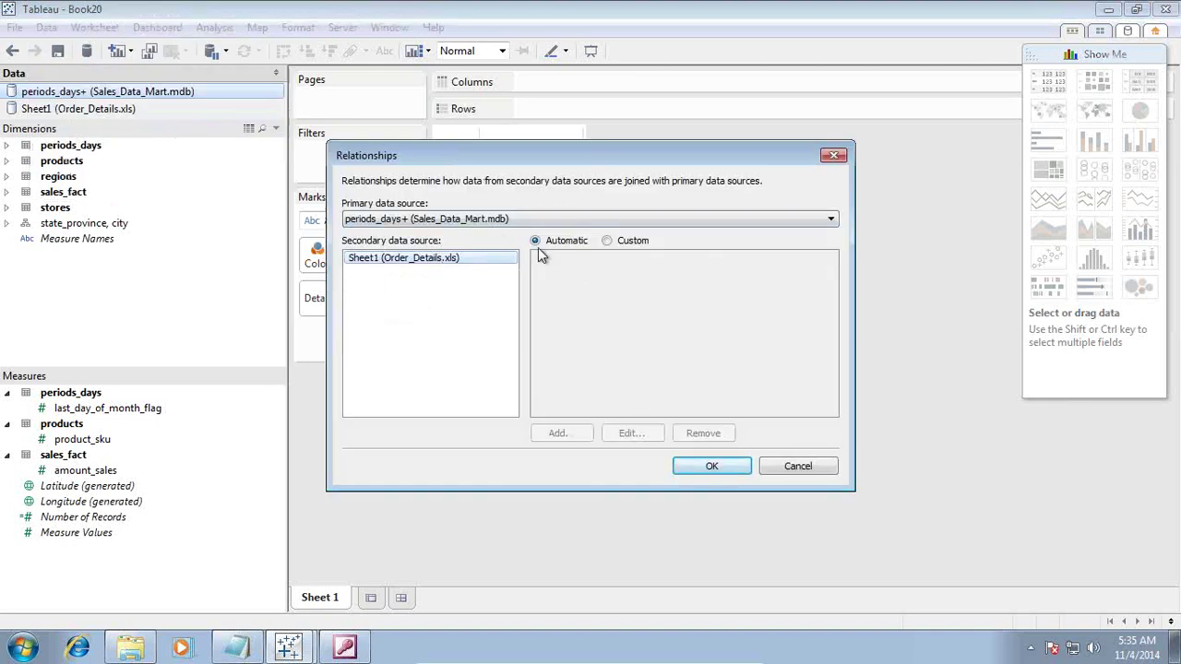
click(619, 243)
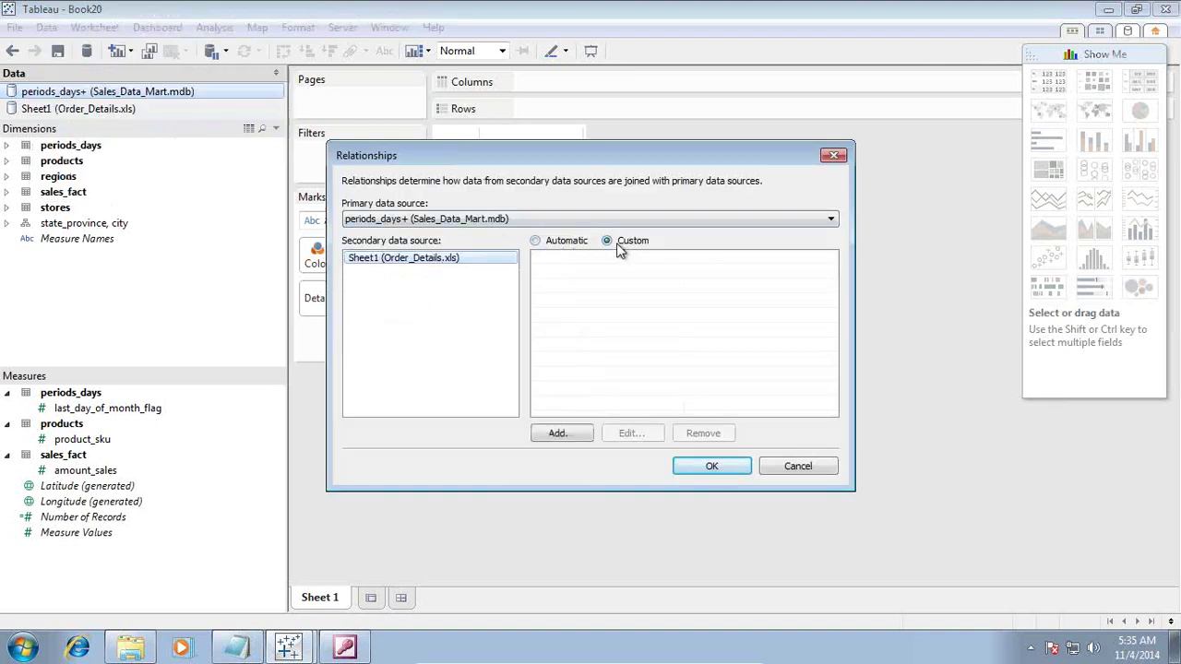
click(556, 434)
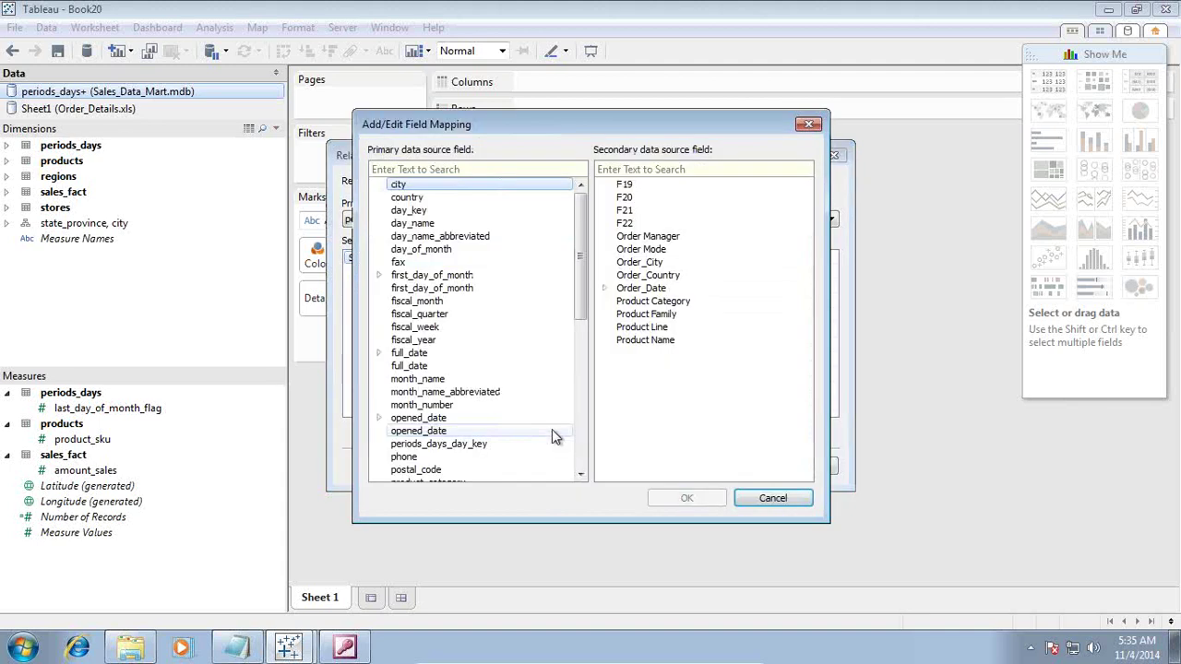
click(657, 302)
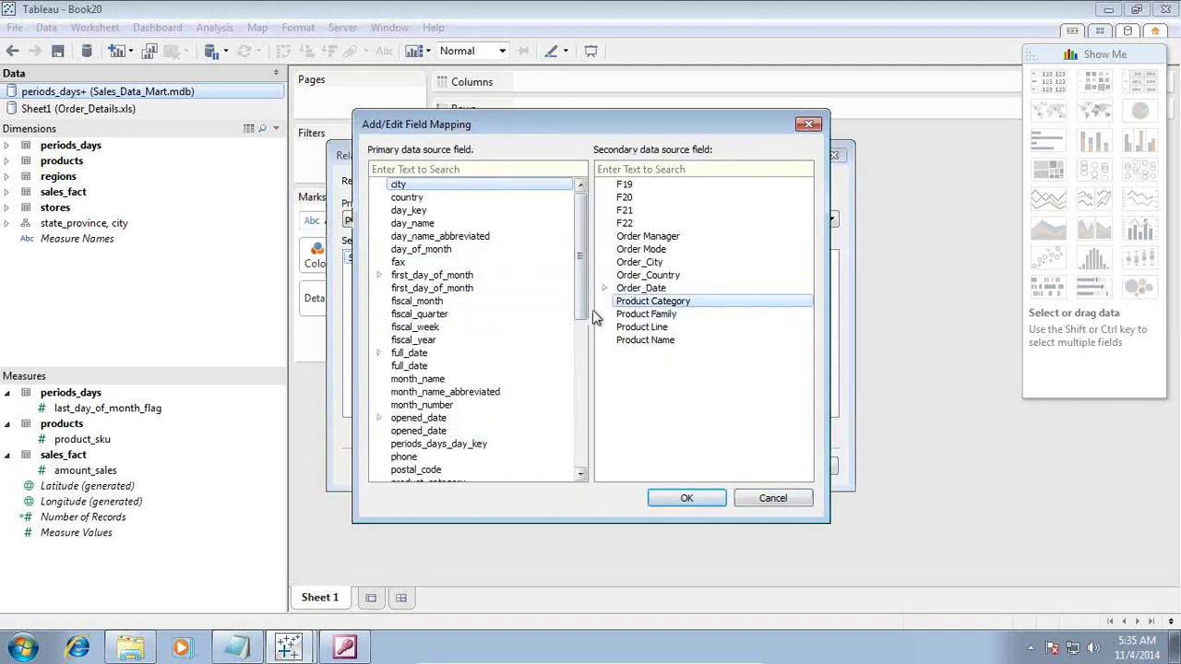
drag(581, 287, 581, 399)
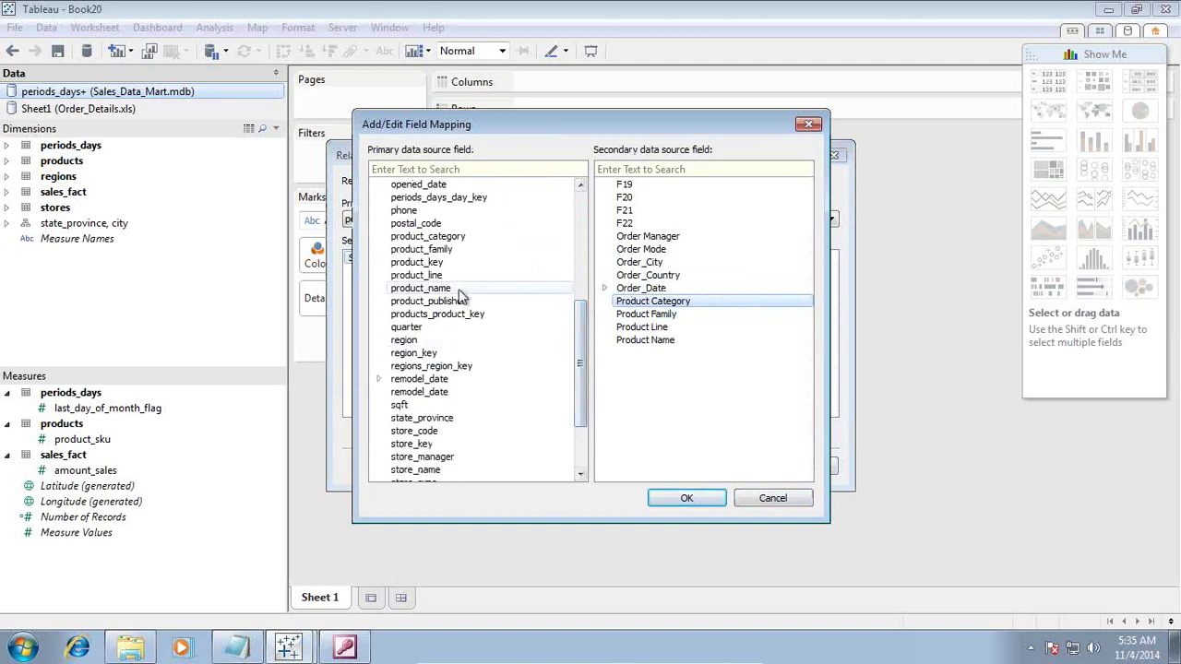
click(428, 236)
click(683, 503)
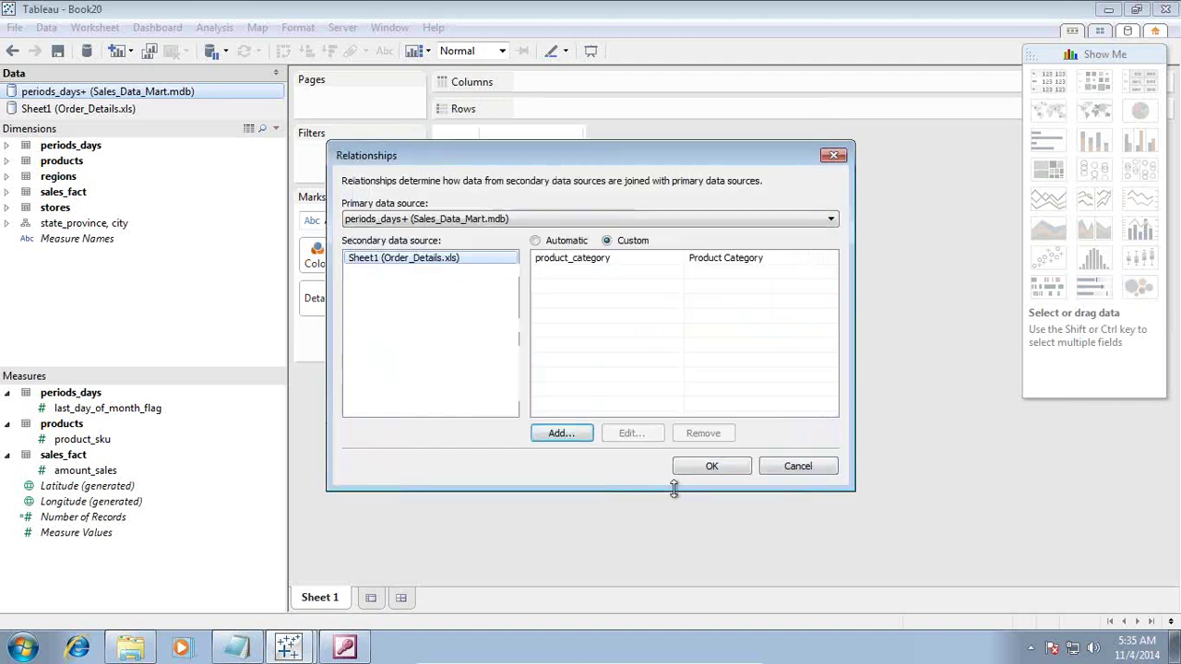
Map product_family to Product Family and product_name to Product Name
click(576, 432)
click(651, 315)
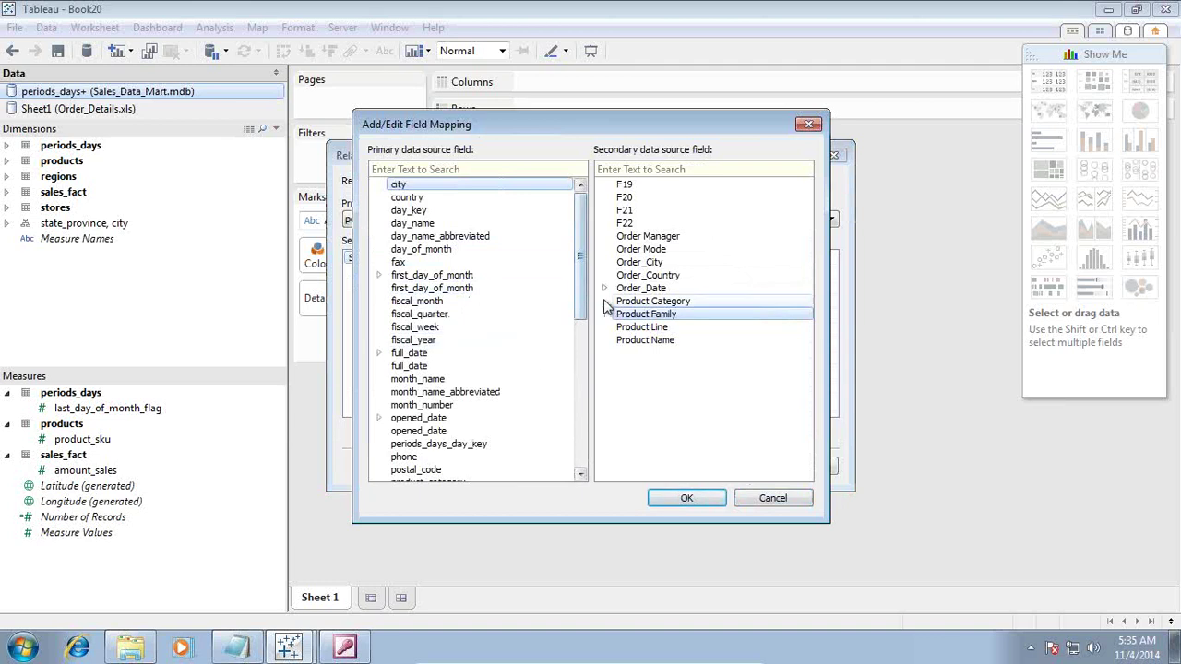
drag(579, 307, 580, 395)
click(489, 302)
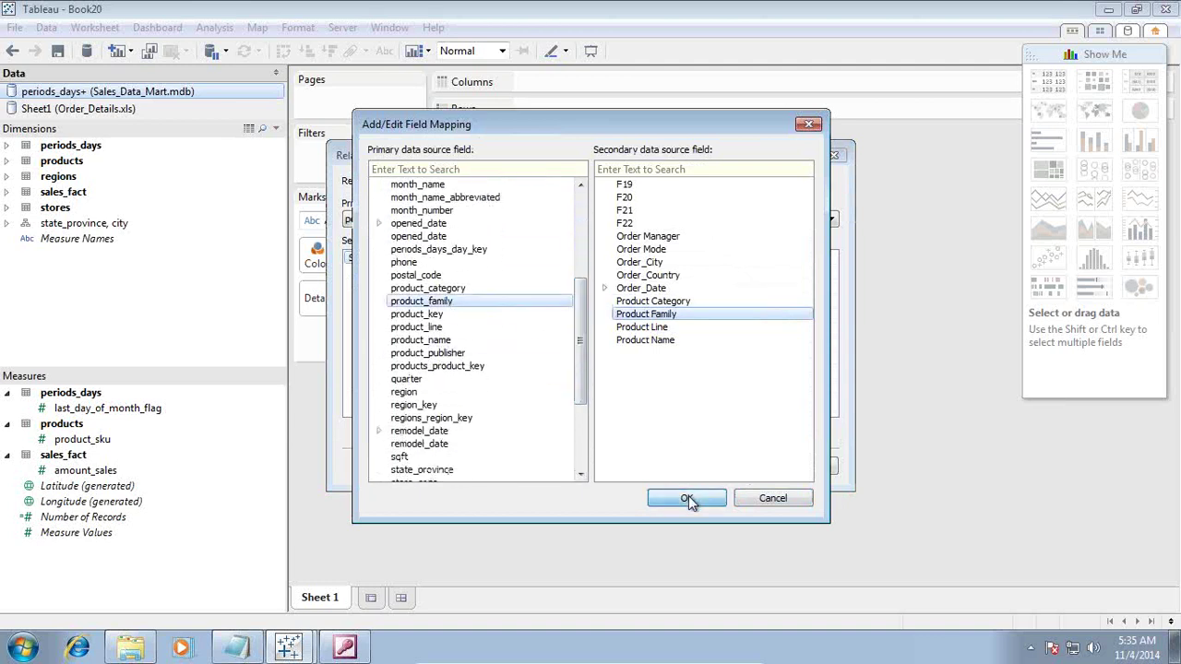
click(686, 499)
click(583, 433)
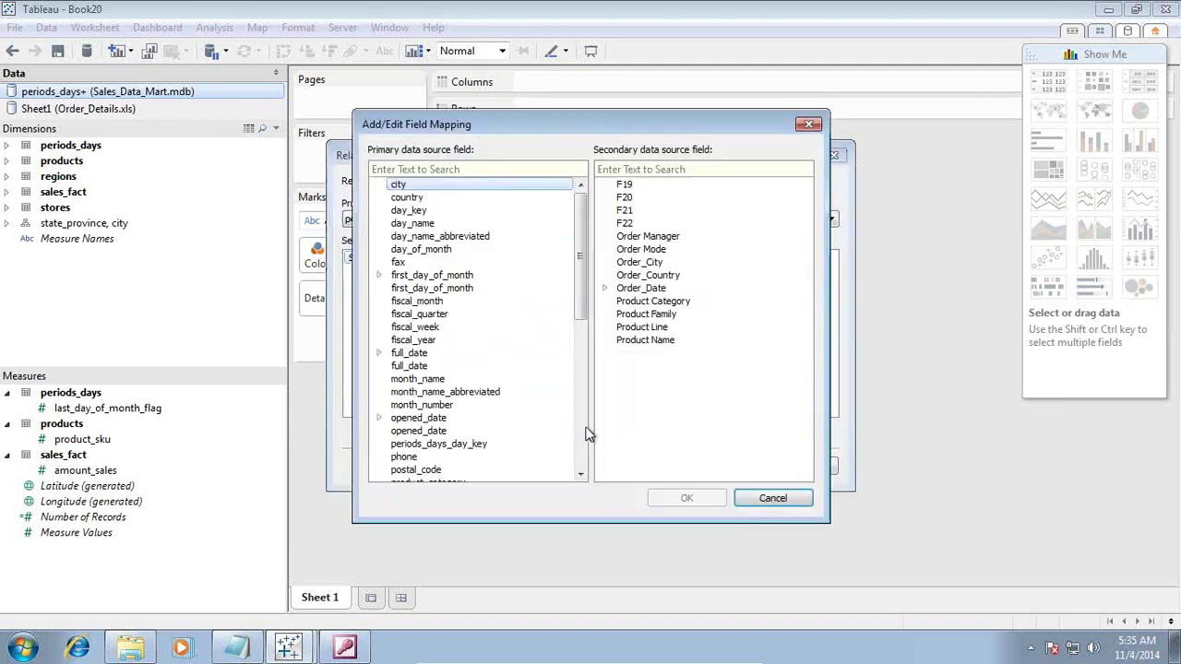
click(646, 340)
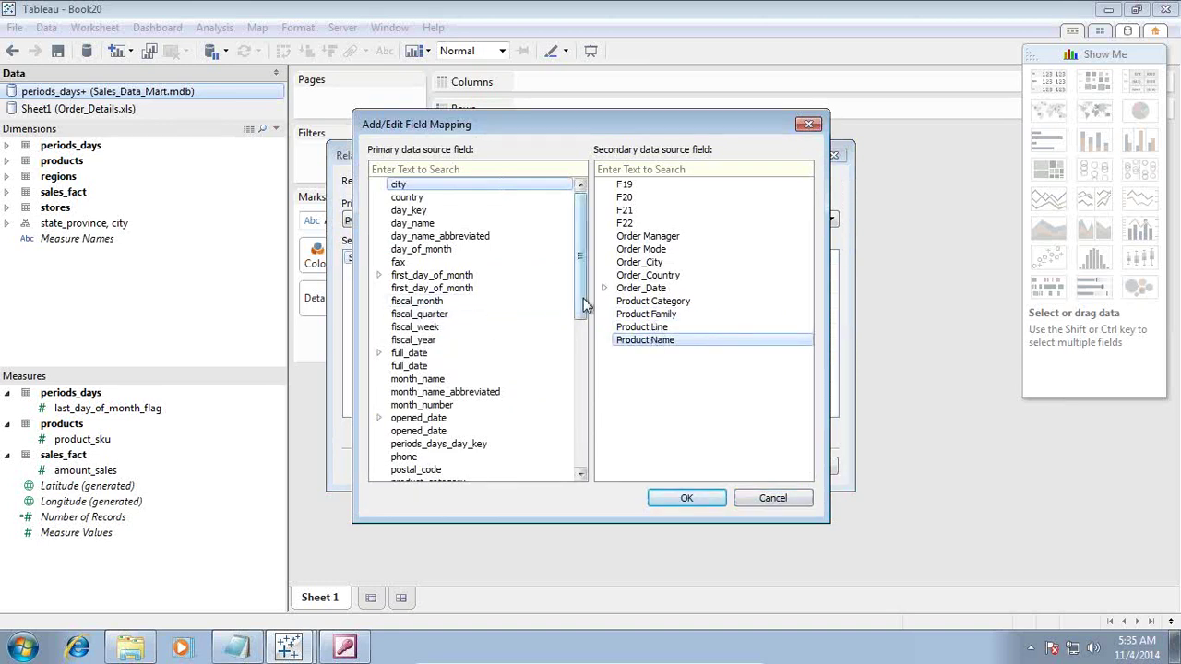
drag(582, 309, 554, 374)
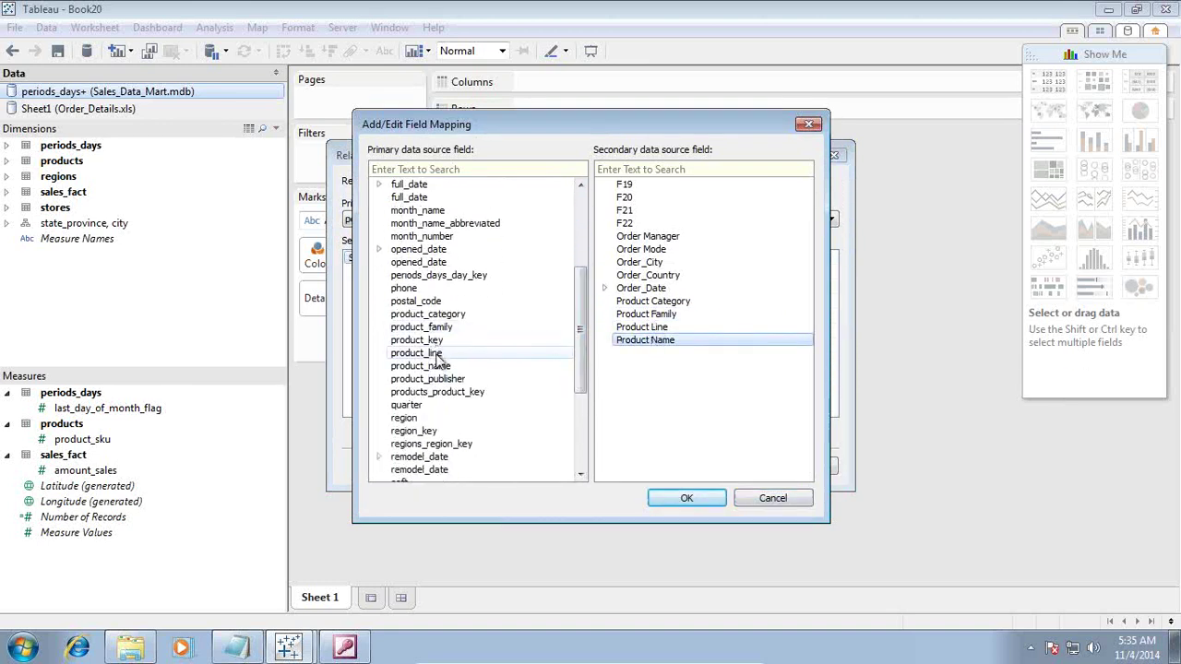
click(476, 367)
click(661, 498)
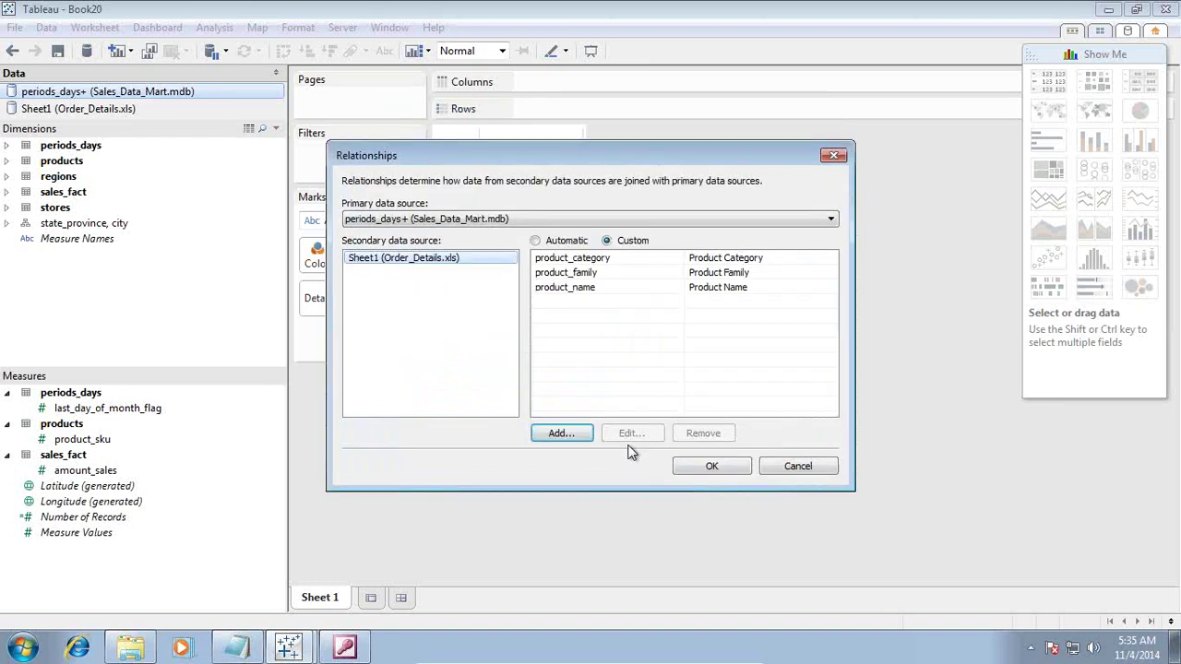
Map country to Order_Country and confirm the custom relationships
click(562, 432)
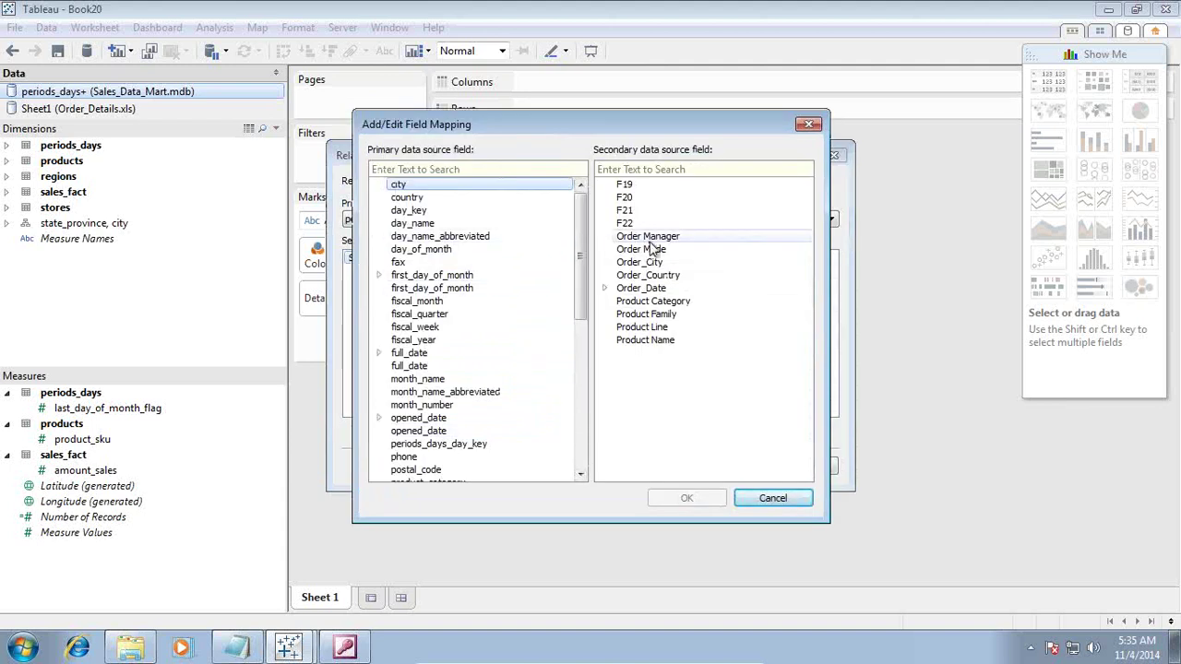
click(649, 275)
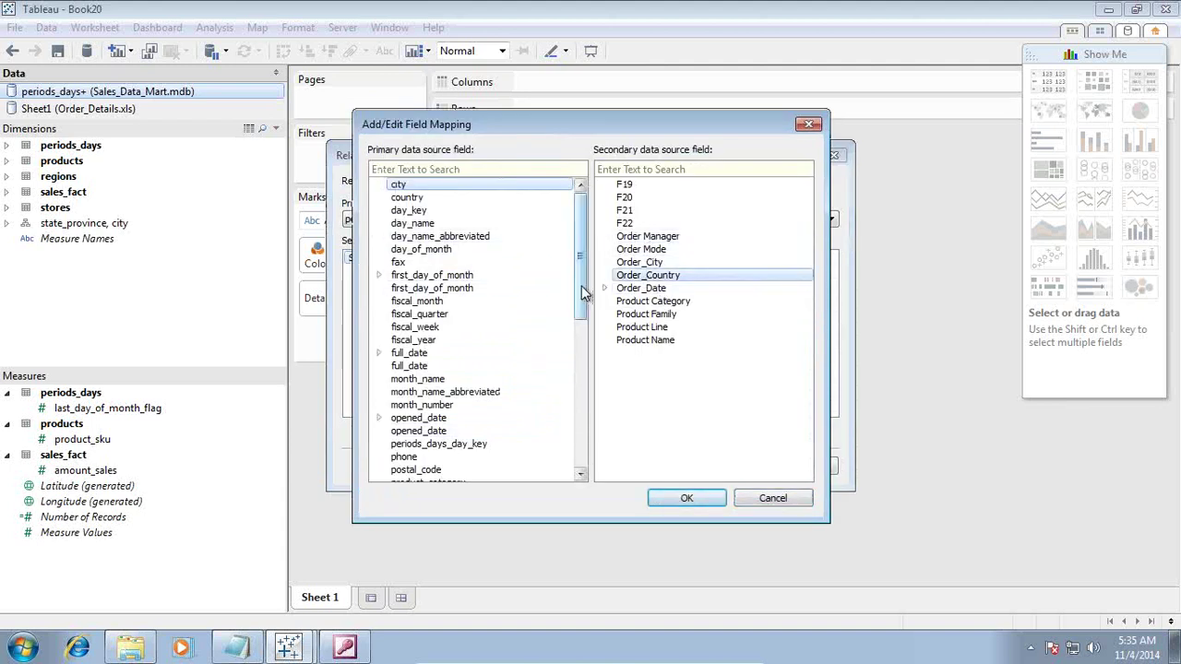
click(413, 196)
click(686, 498)
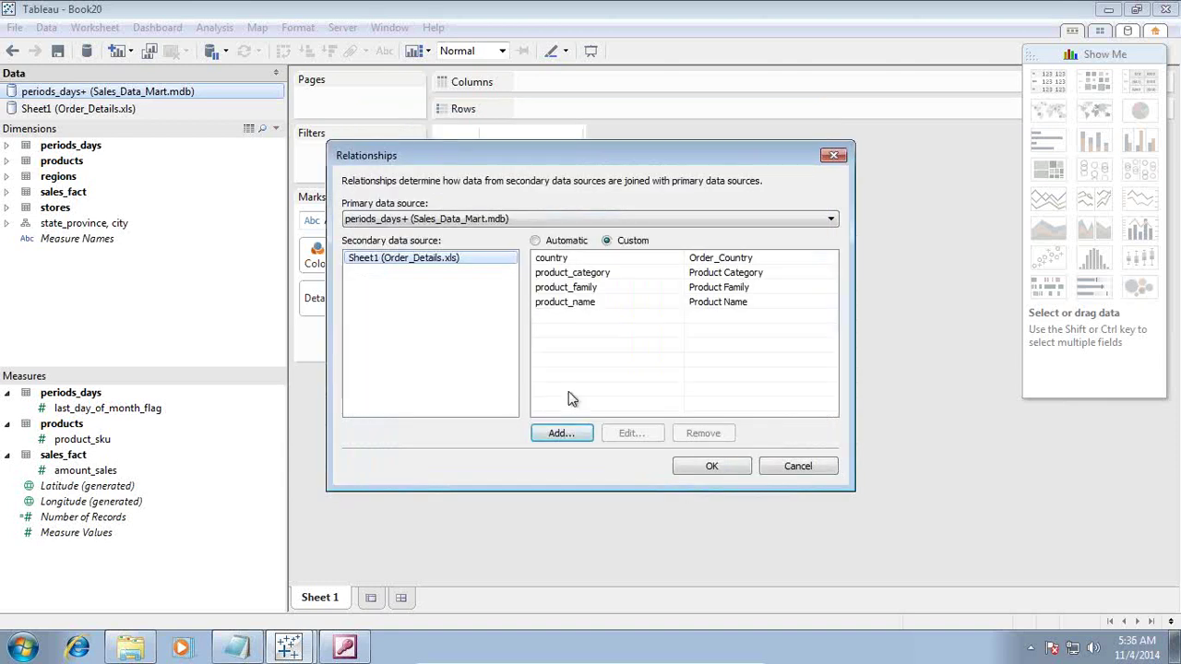
click(716, 469)
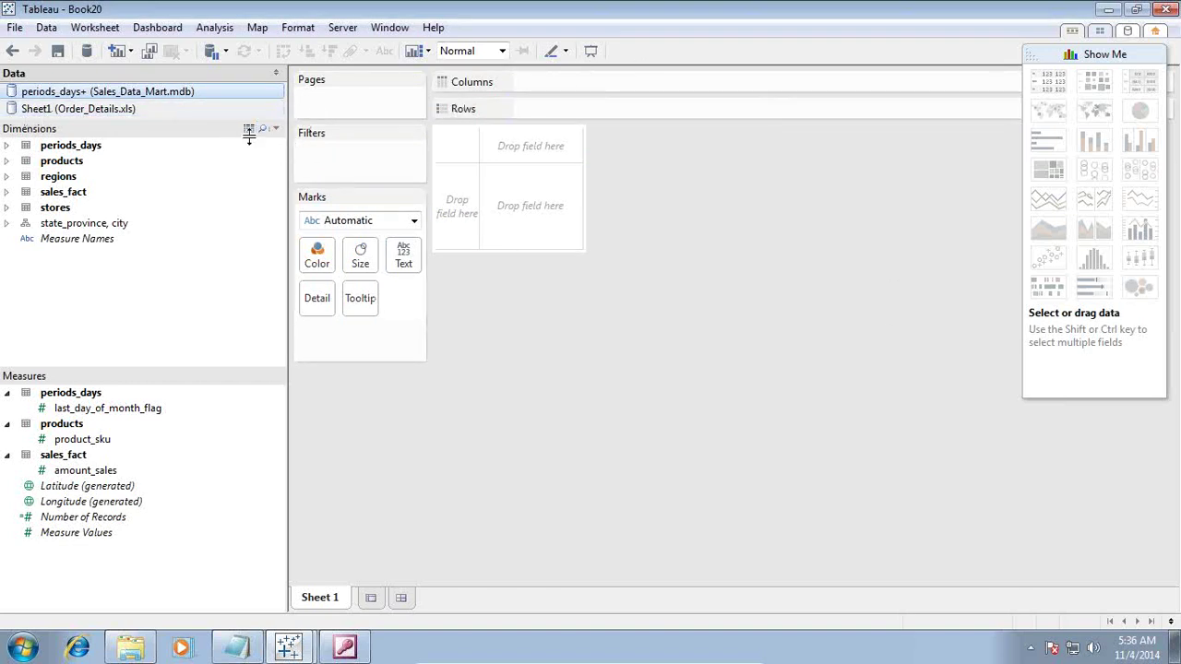
Expand the Access products table and put product_category on Rows
click(73, 108)
click(82, 92)
click(8, 162)
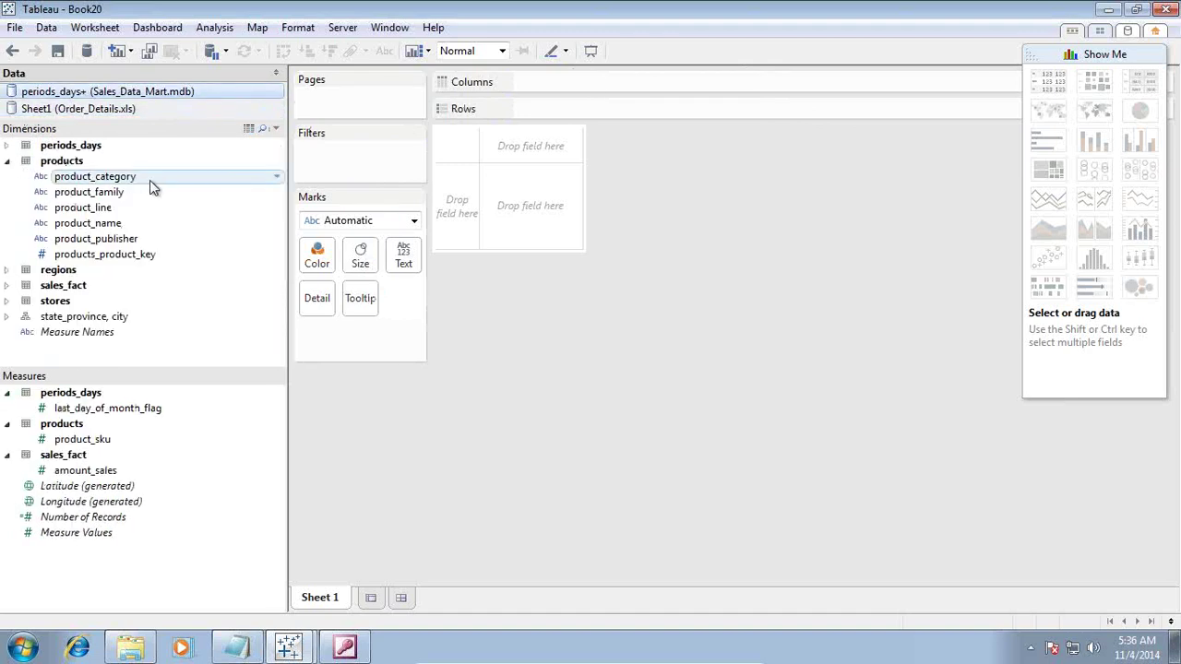
drag(106, 179, 527, 109)
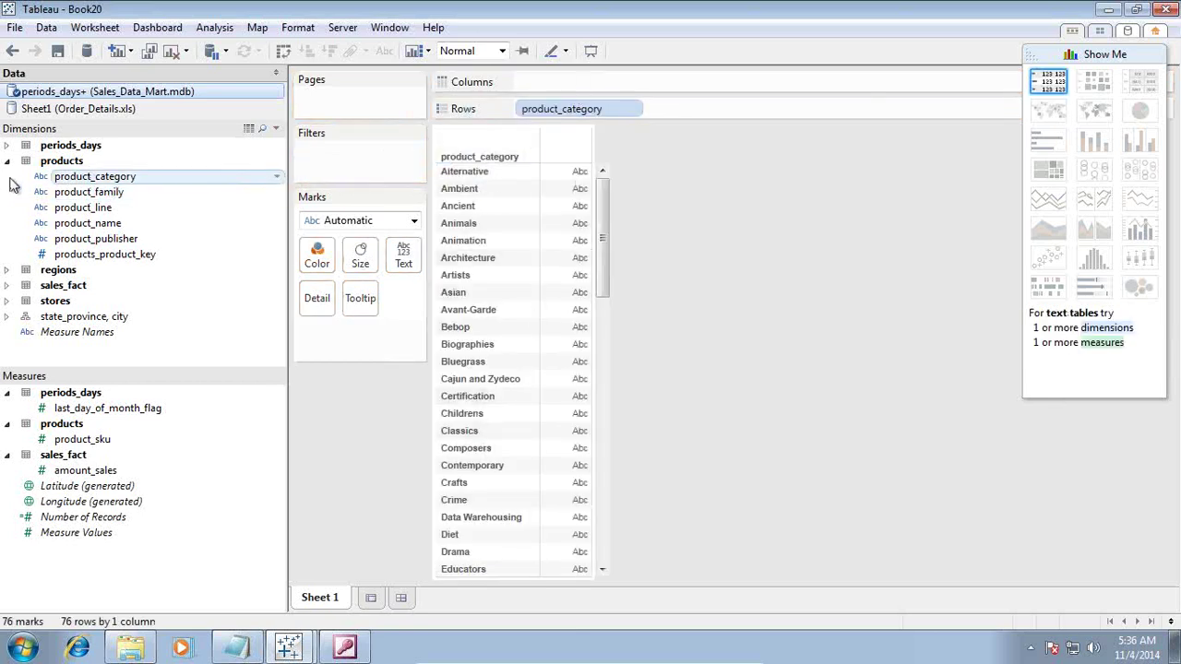
Switch to the Sheet1 (Order_Details.xls) source and put Order_Country on Columns
click(39, 109)
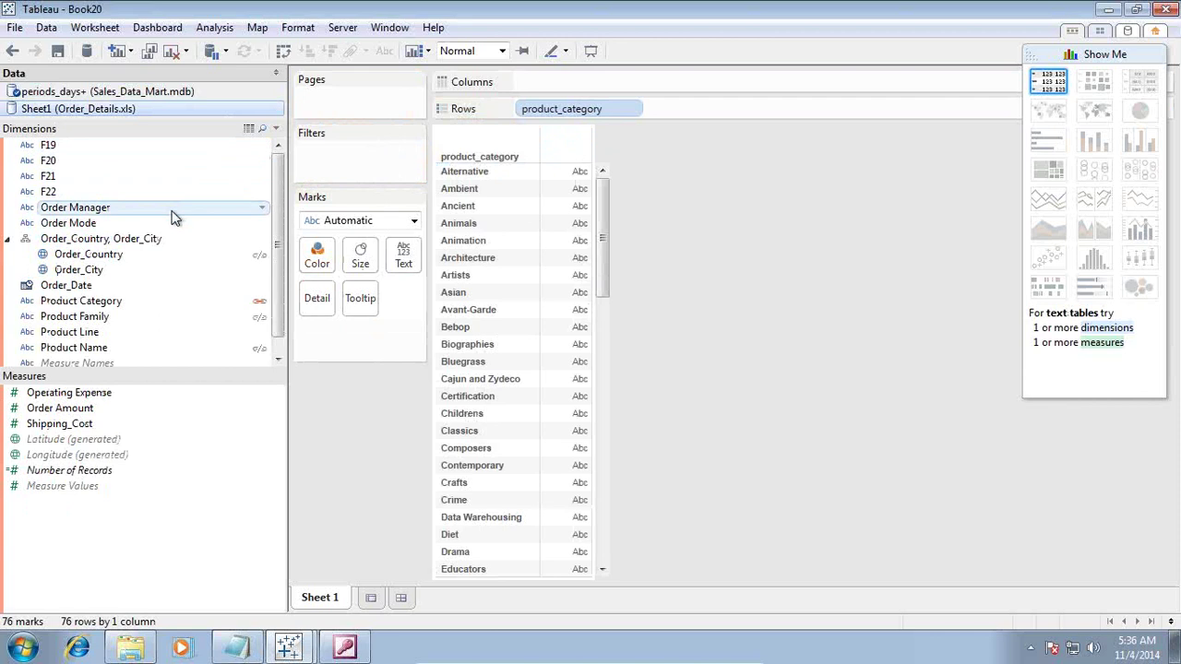
scroll(178, 268, down, 1)
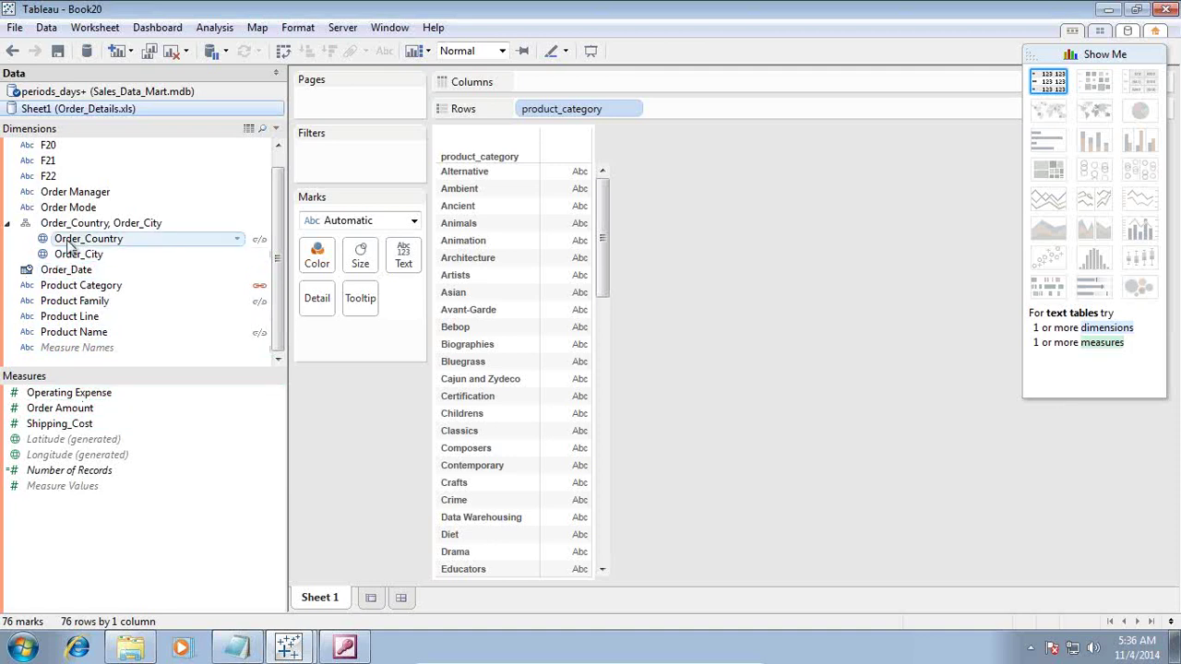
drag(69, 245, 528, 83)
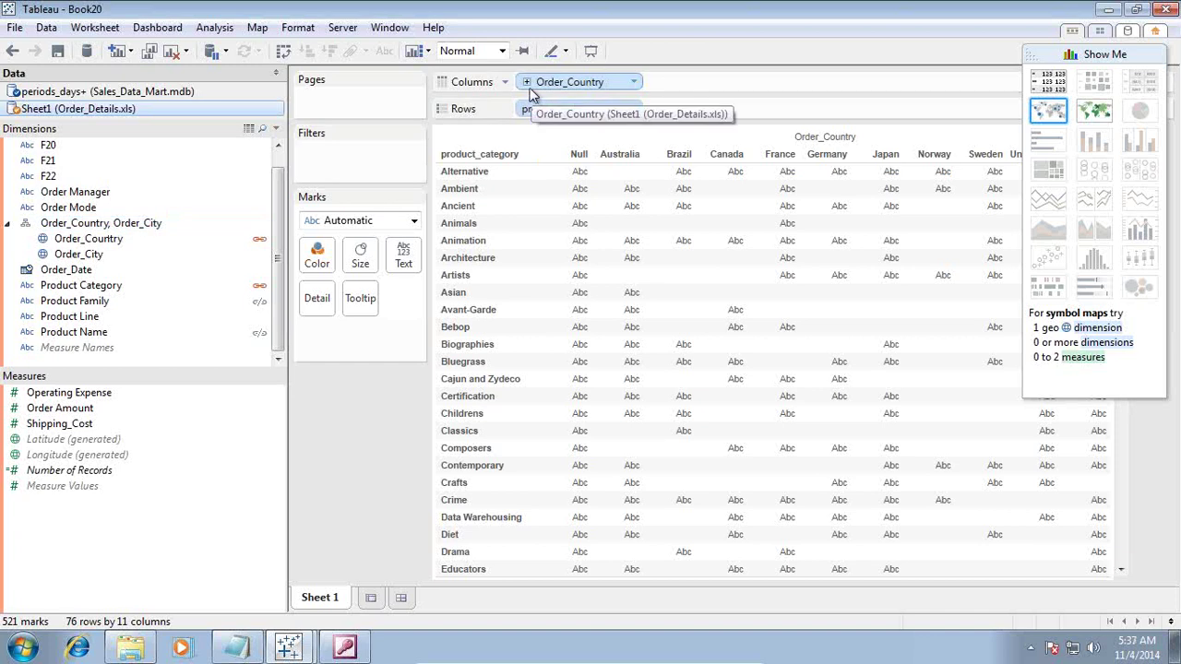
Select all marks in the Null Order_Country column and exclude it from the table
click(580, 175)
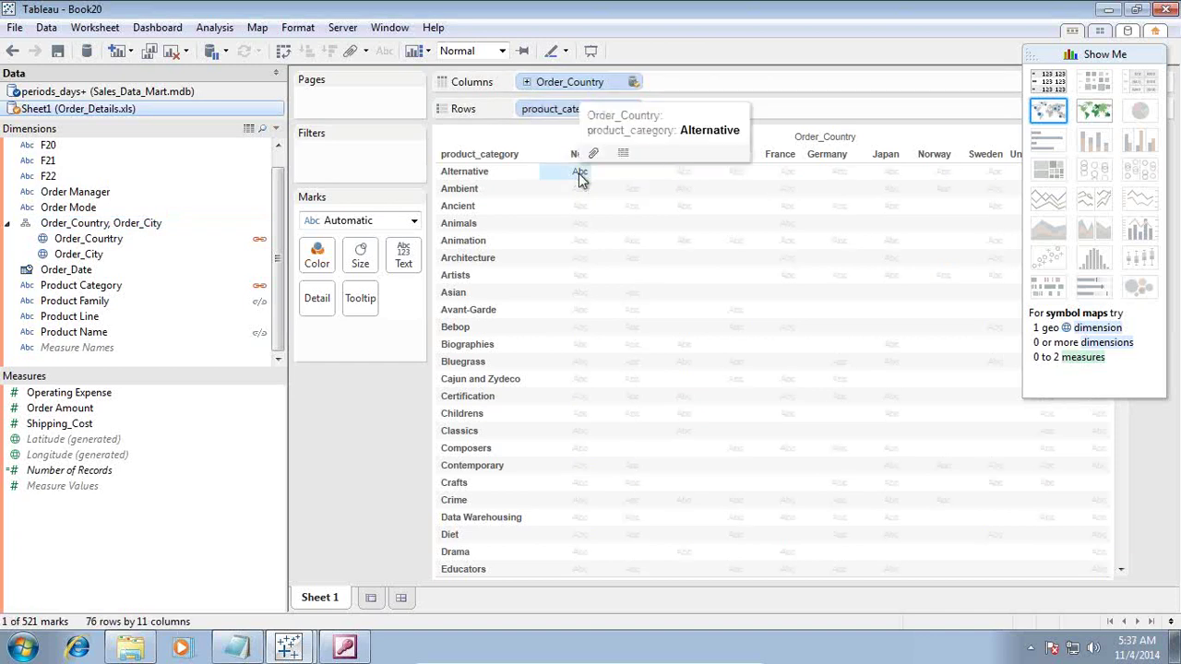
click(580, 189)
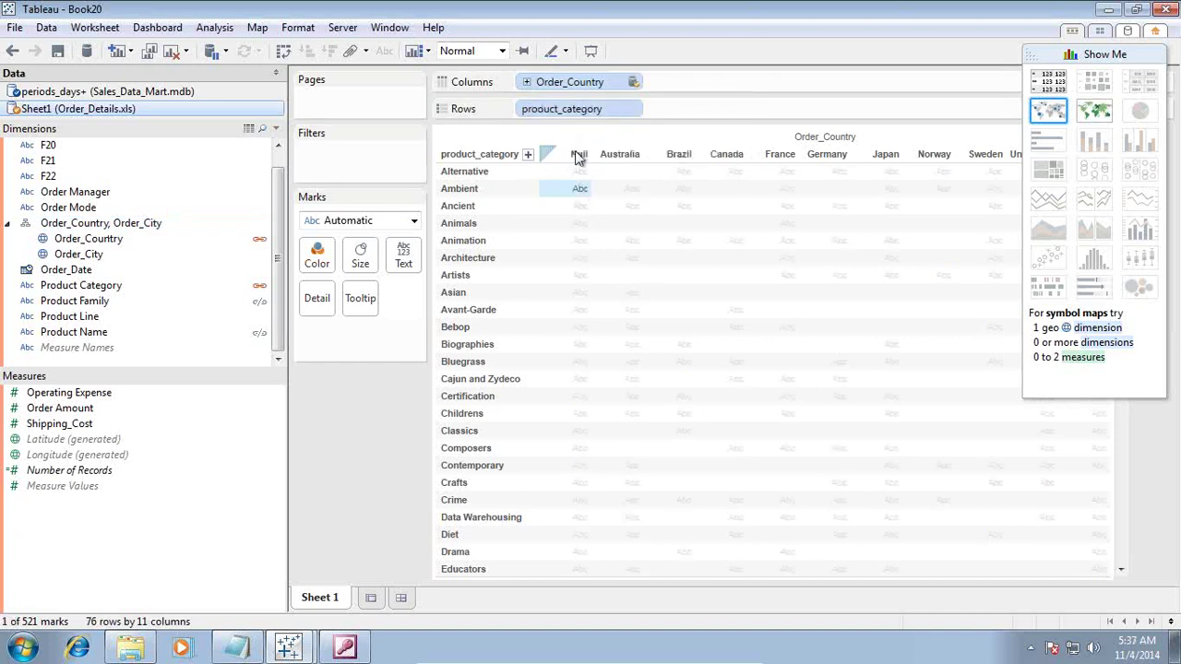
click(579, 153)
click(579, 189)
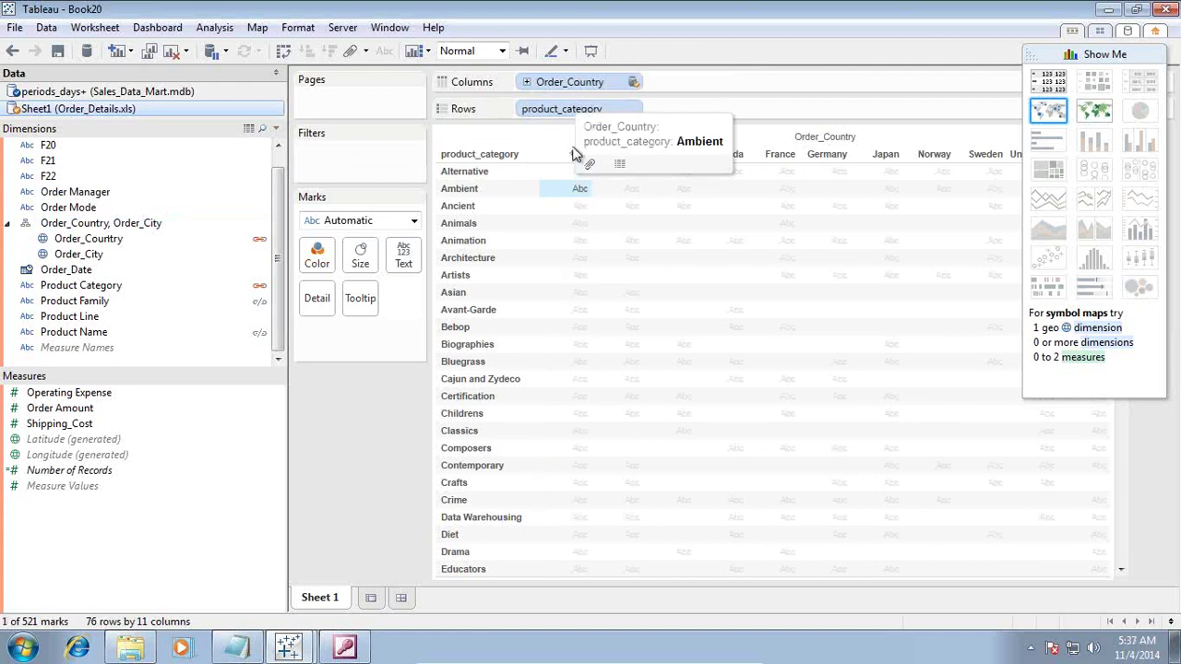
click(578, 155)
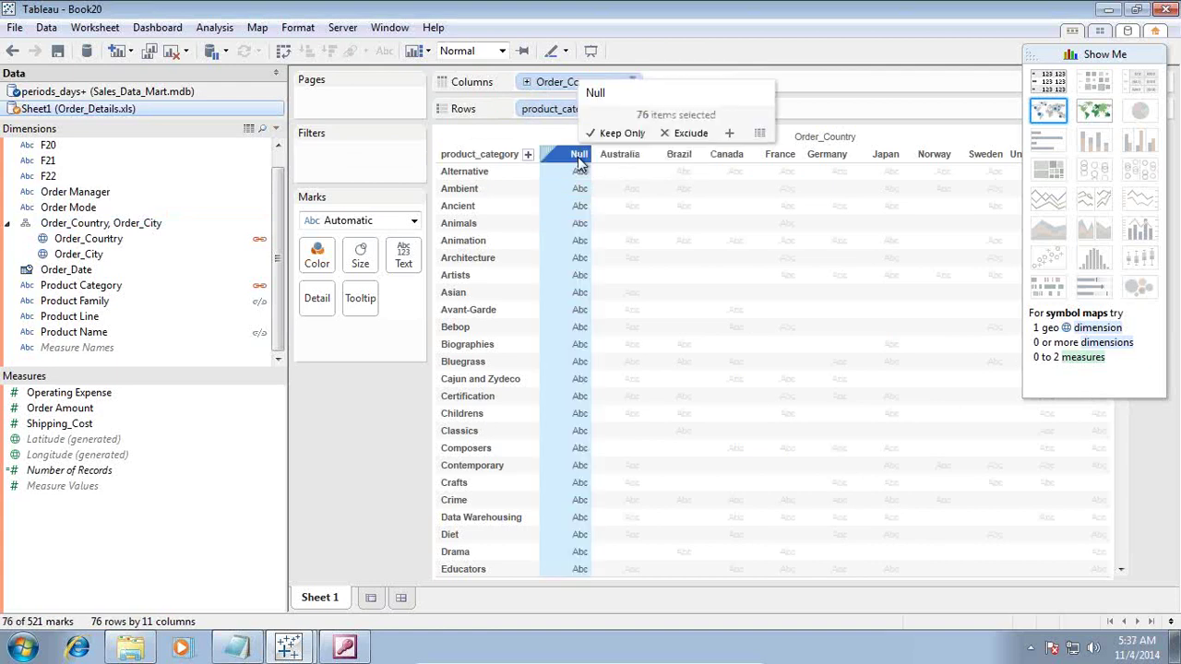
click(688, 134)
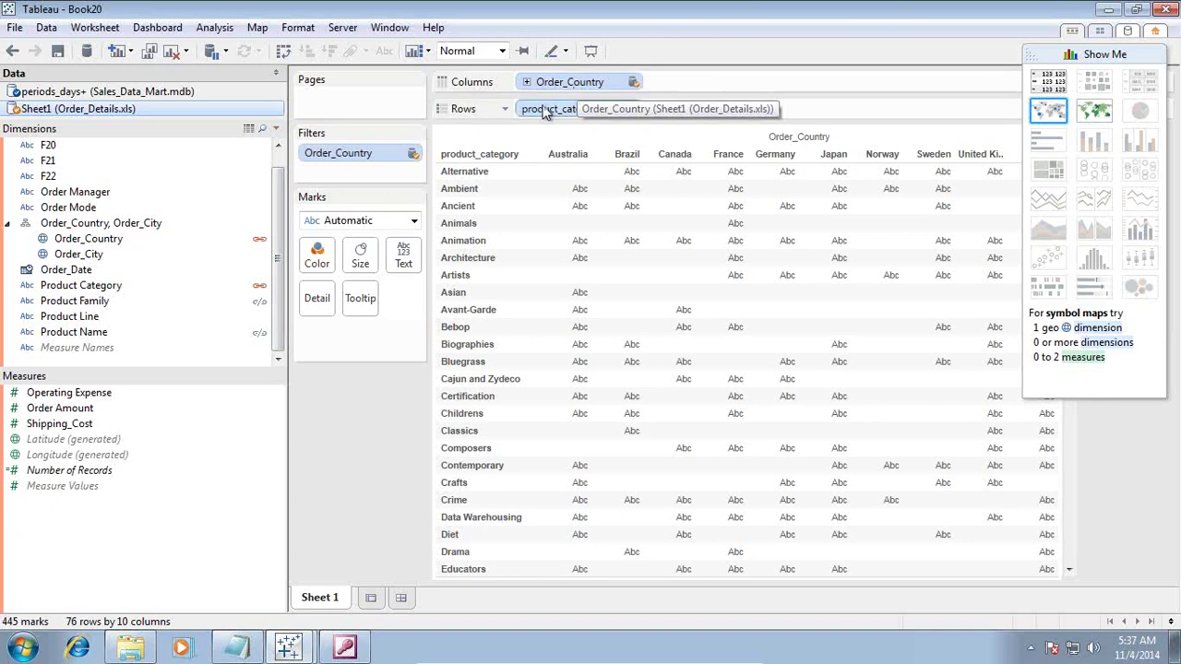
Chart Order Amount as horizontal bars and drill Order_Country down to Order_City
click(87, 409)
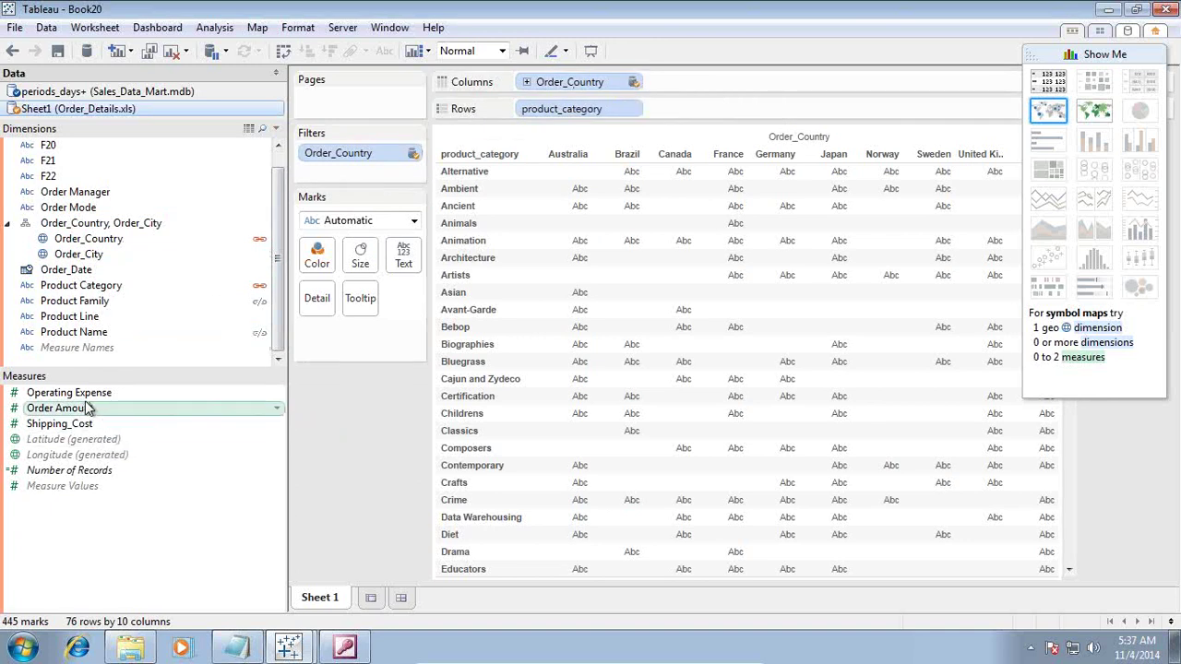
drag(87, 408, 837, 282)
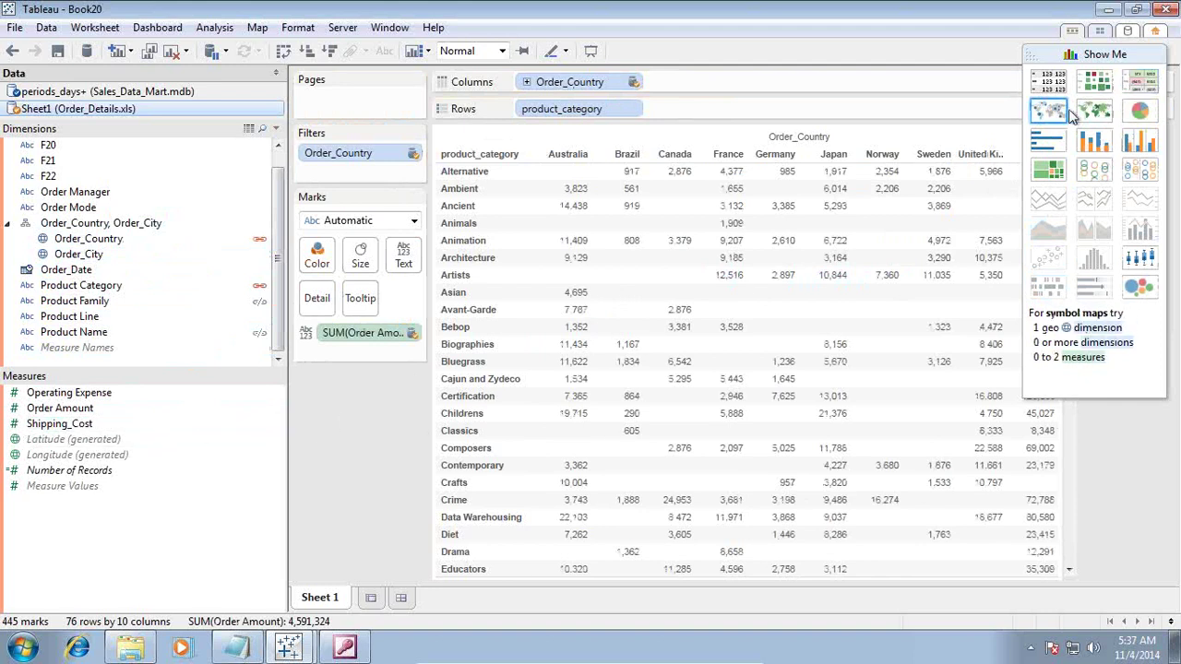
click(1048, 141)
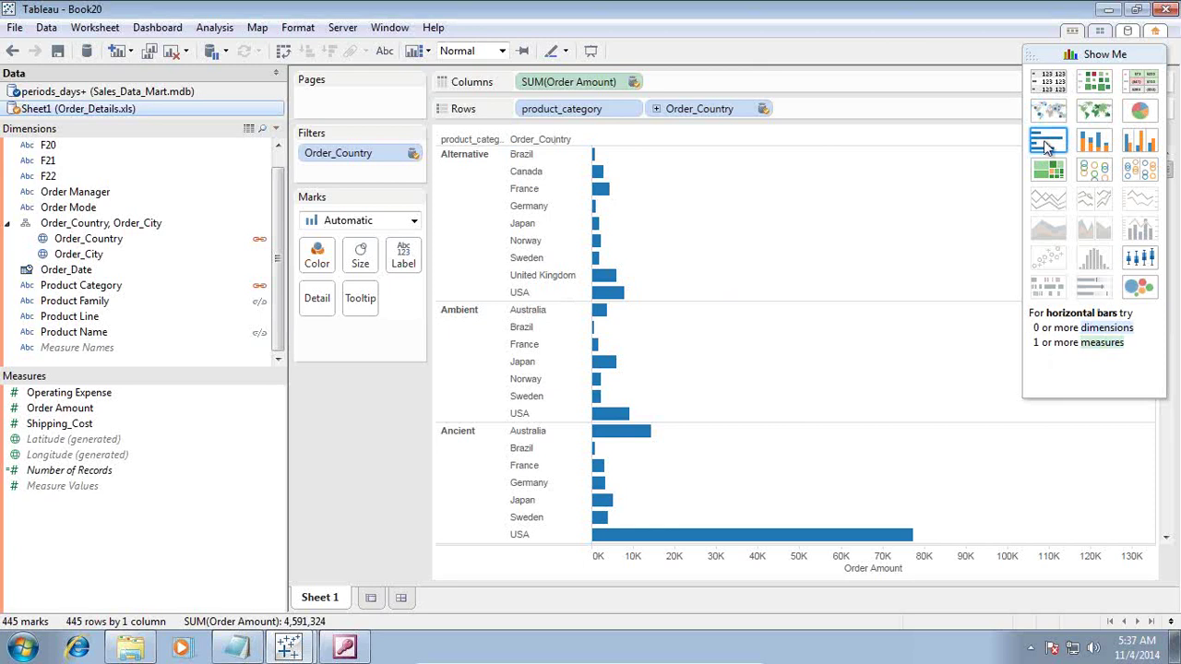
click(1094, 143)
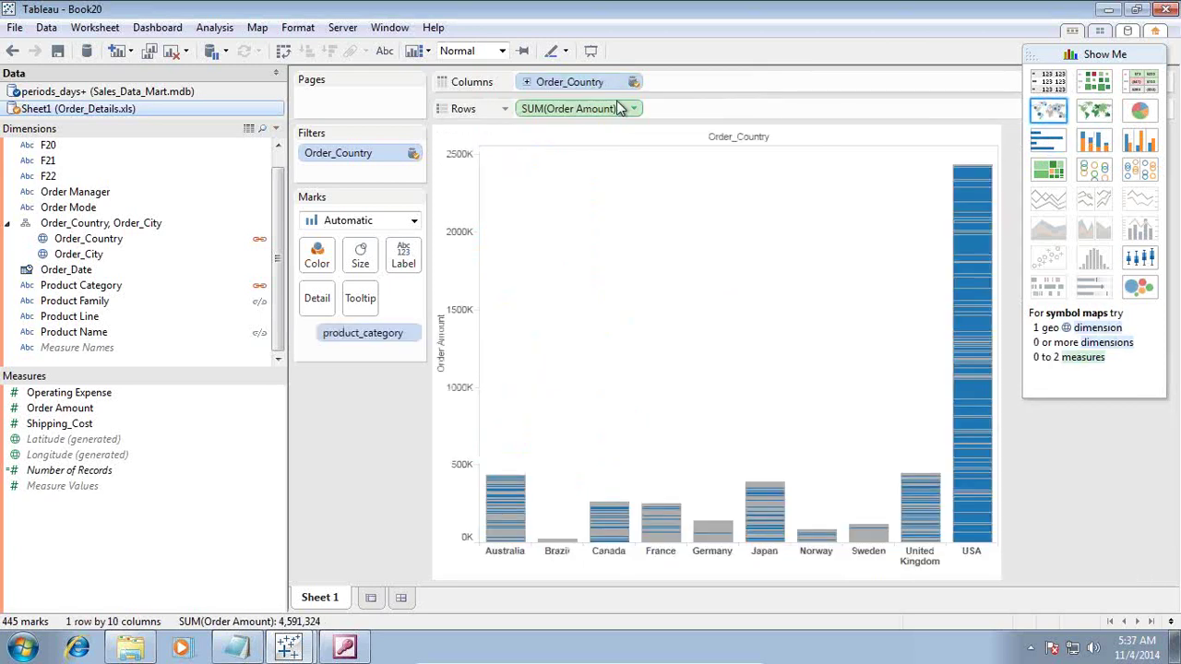
click(1052, 141)
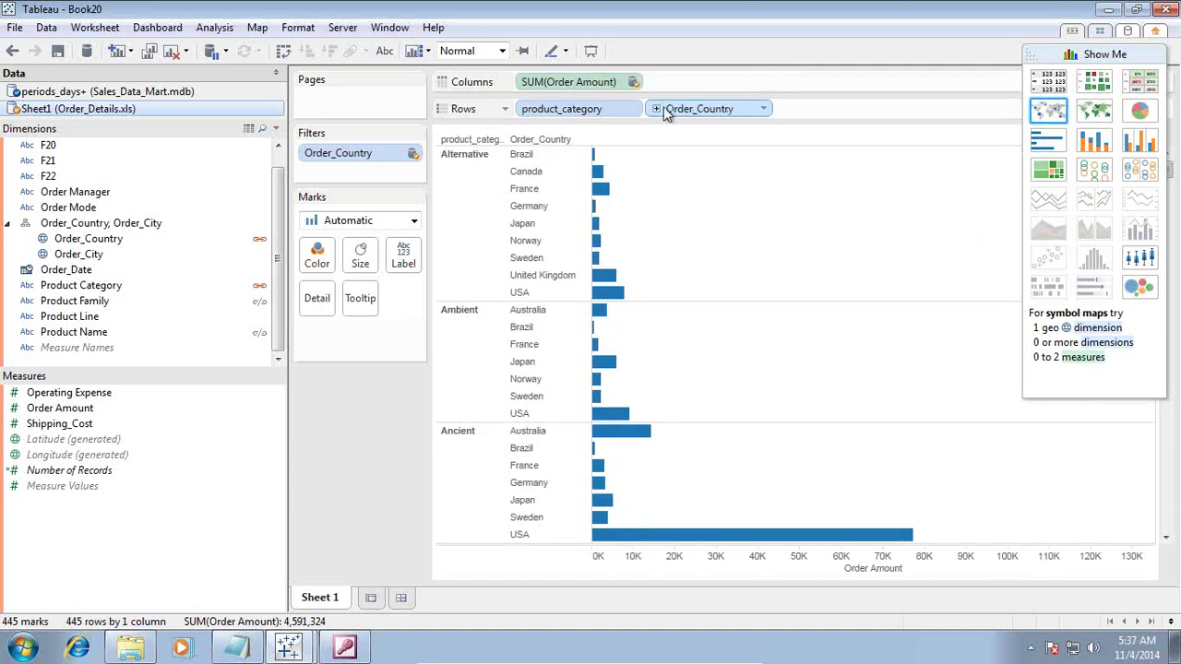
click(656, 109)
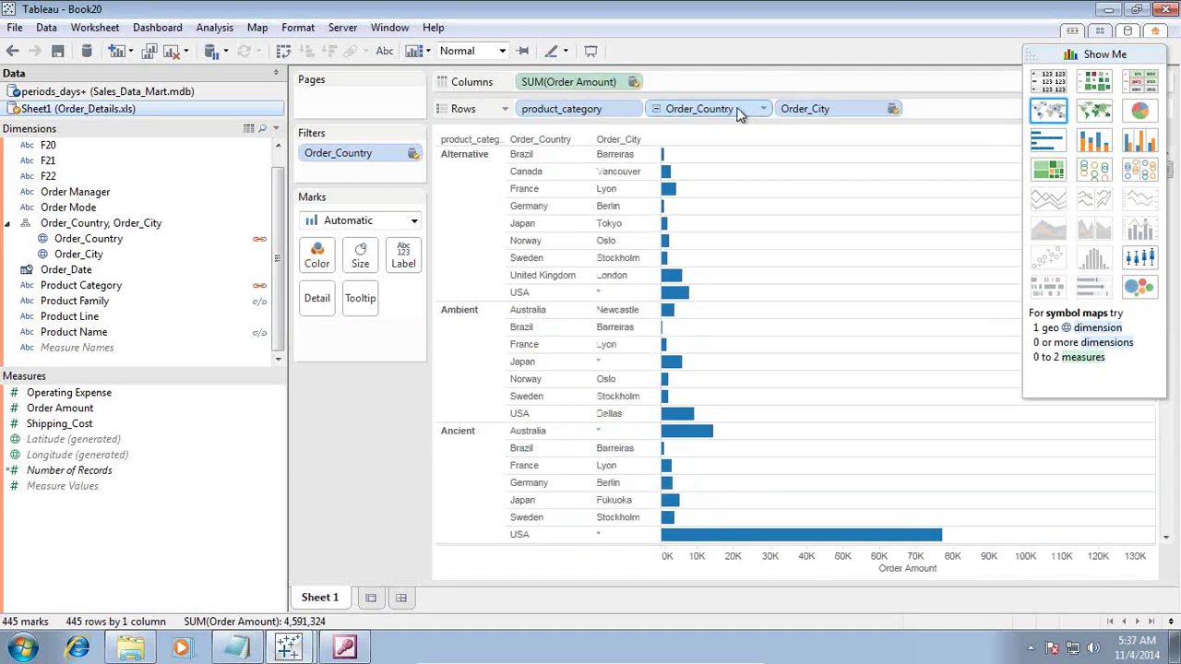
click(763, 109)
Exclude USA alongside Null in the Order_Country filter and apply it
click(692, 130)
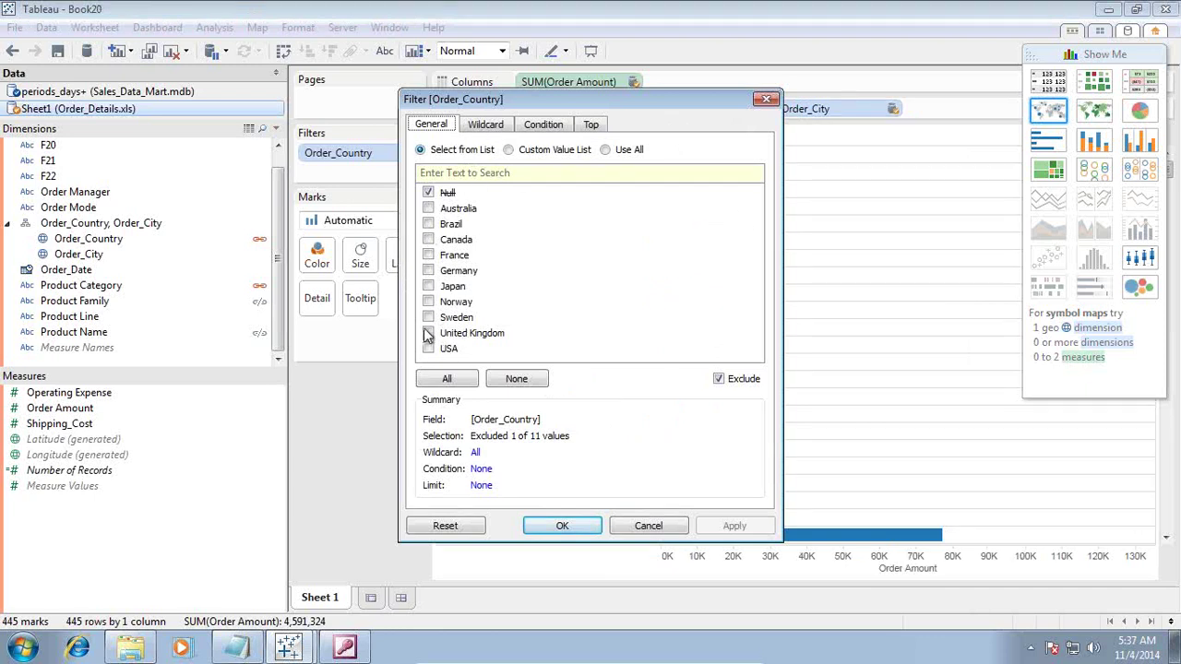
click(428, 348)
click(713, 528)
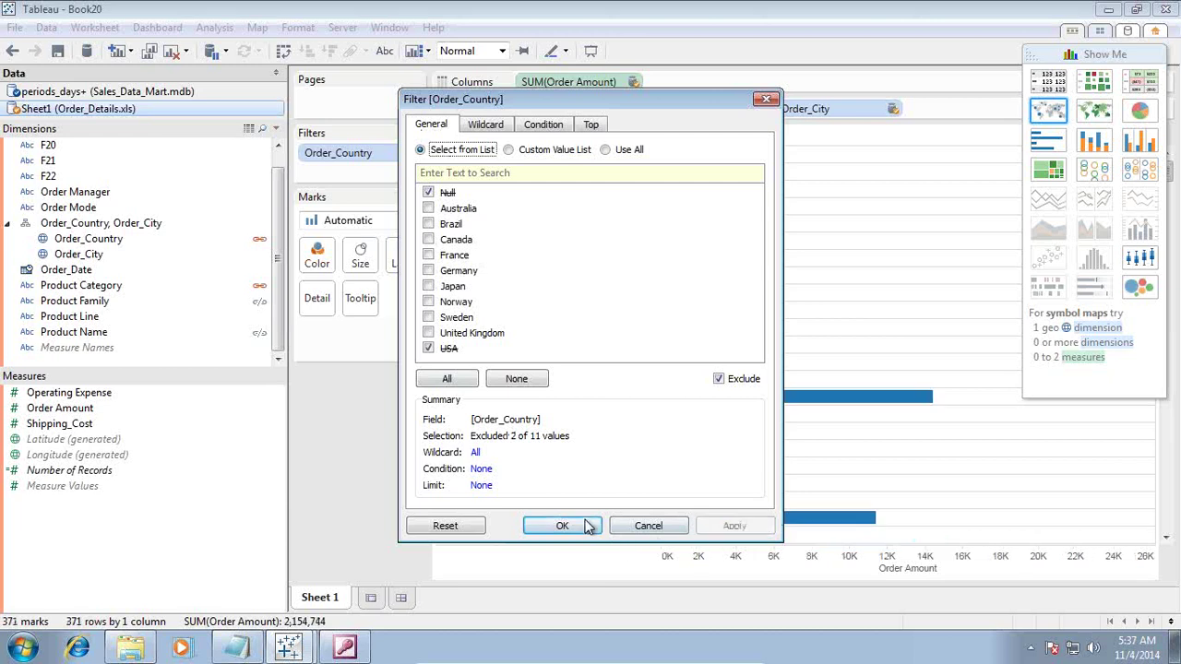
click(562, 526)
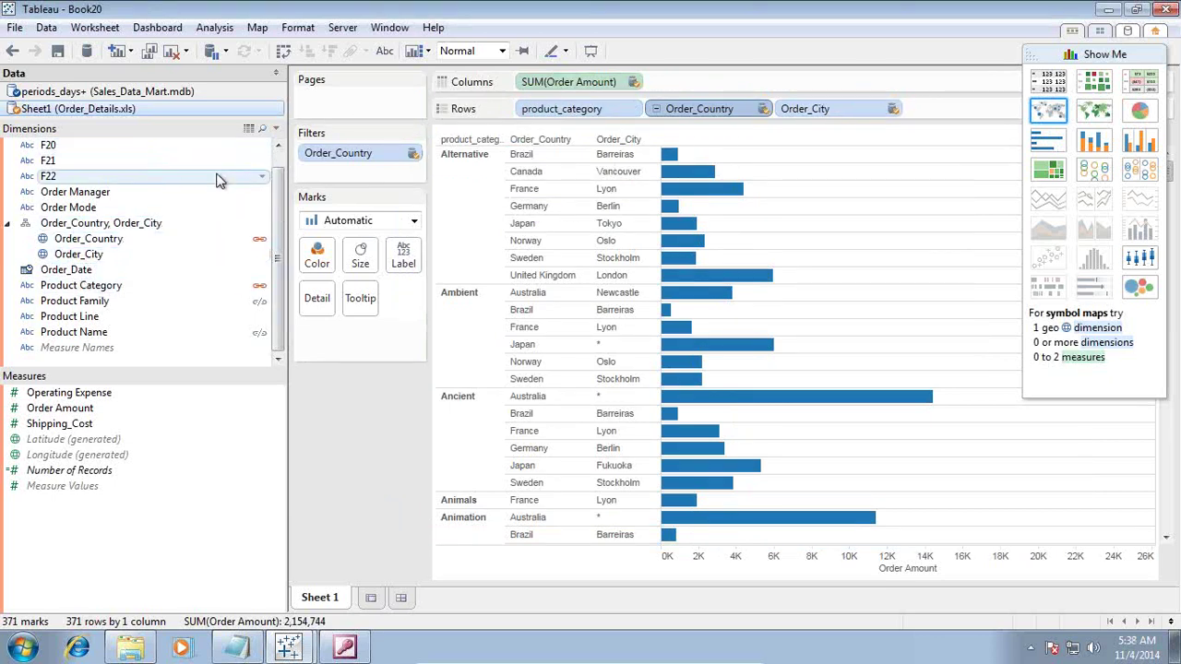
Add YEAR(Order_Date) to Columns and hide the Show Me panel
scroll(219, 205, up, 1)
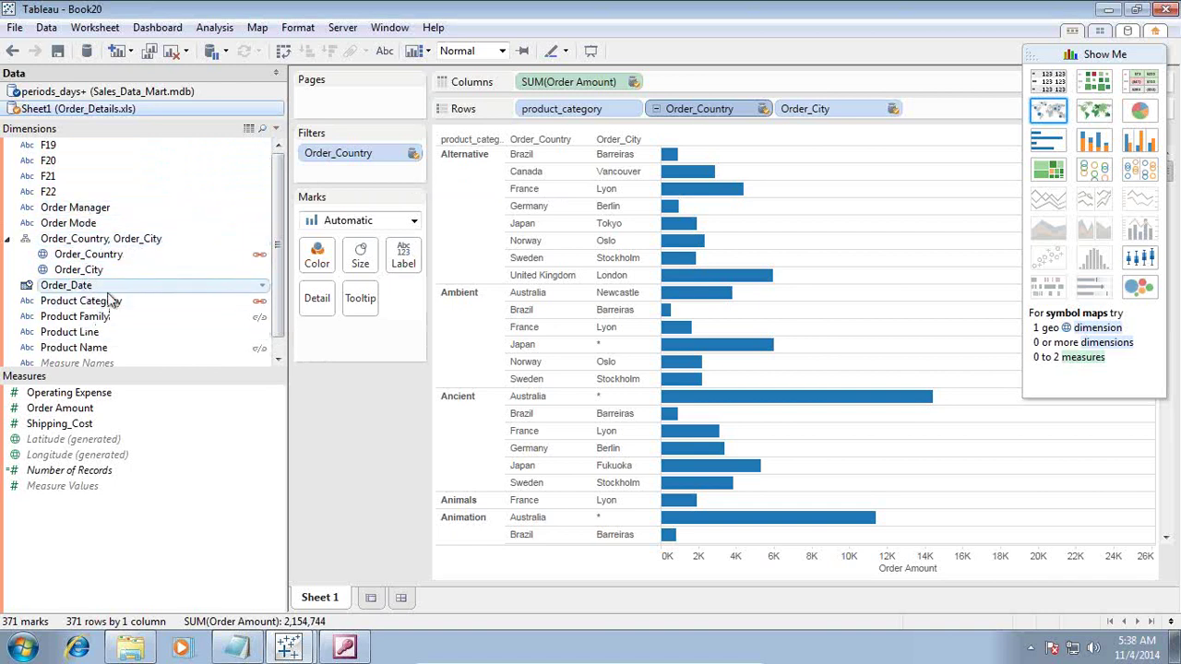
drag(66, 285, 685, 92)
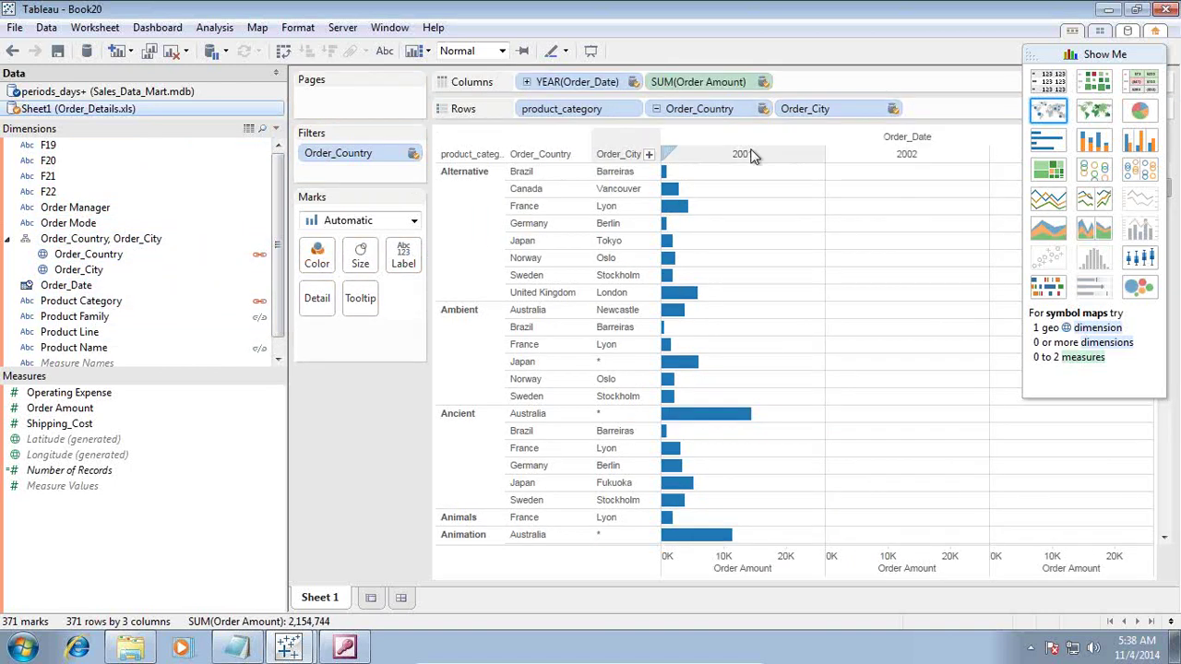
click(1111, 53)
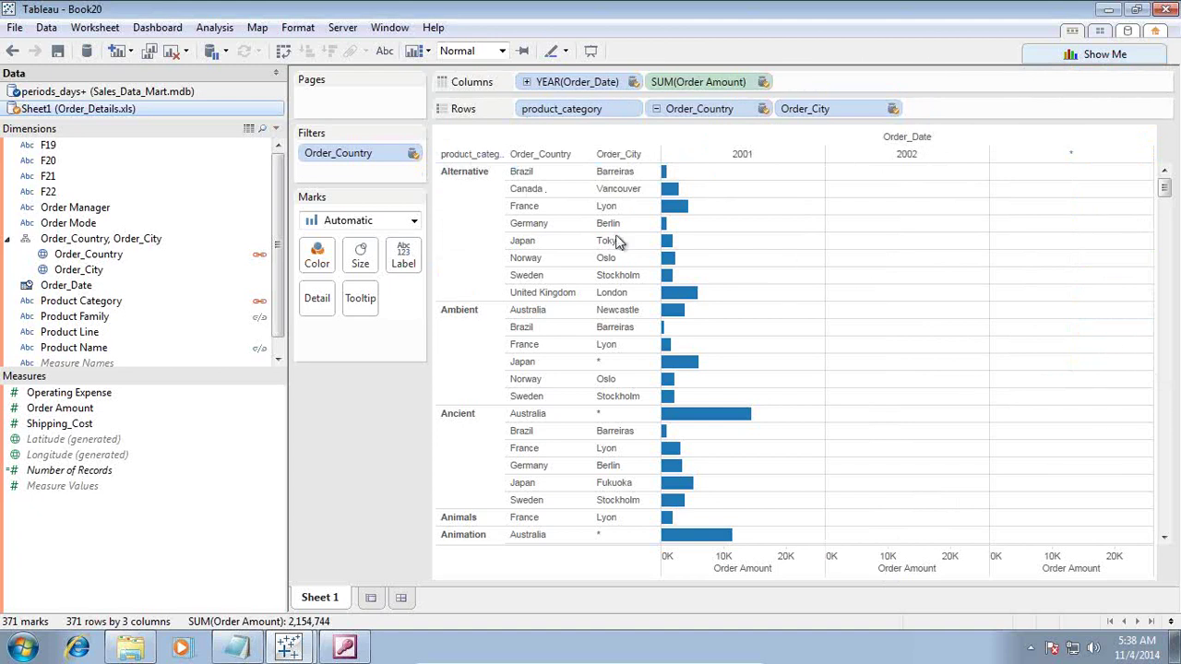
Show the Sales_Data_Mart source's fields, then return to the Data Blinding slideshow
click(170, 94)
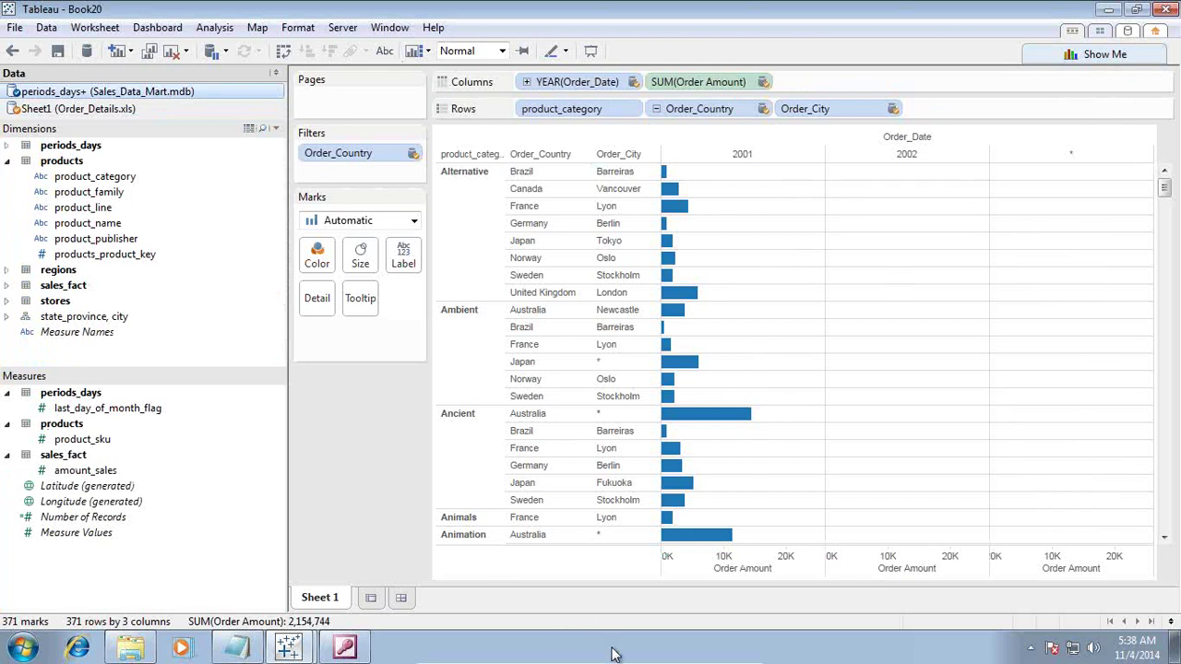
mouse_move(688, 655)
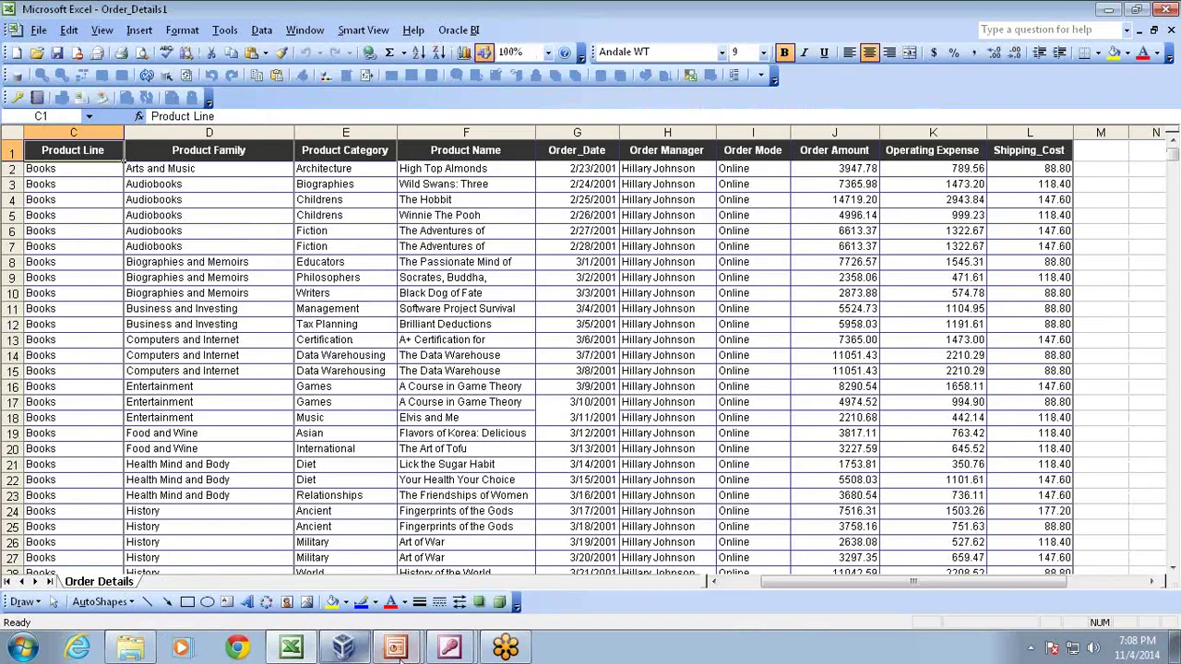
mouse_move(409, 654)
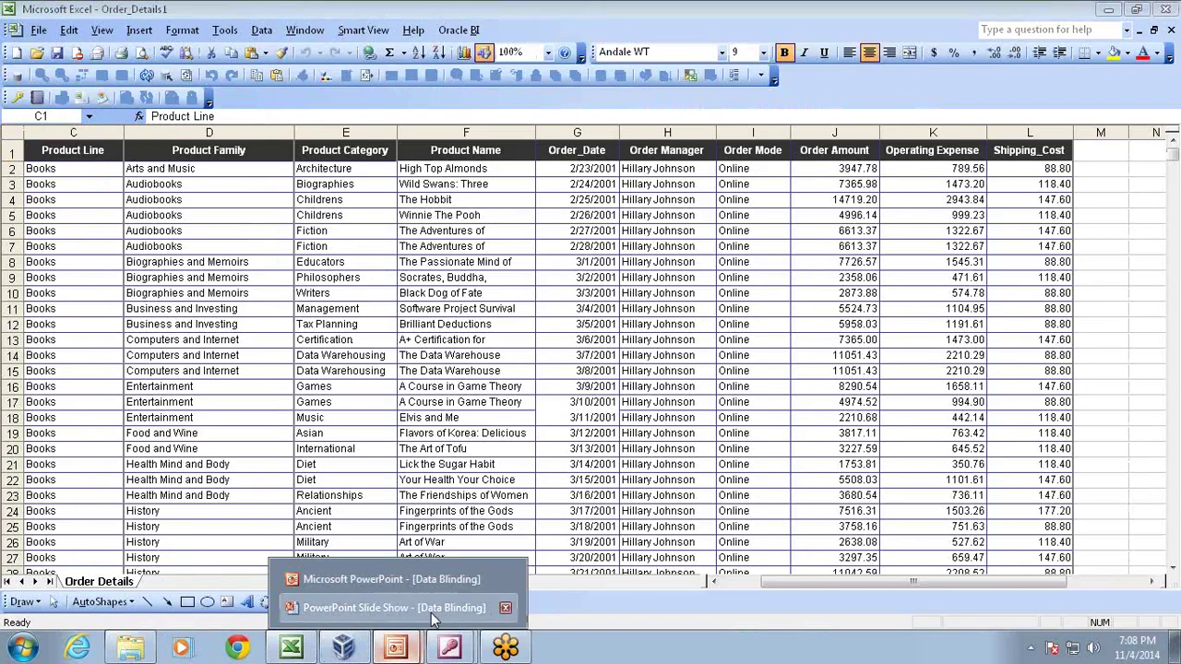
click(388, 607)
Advance to the Any Question? slide, mark it with red ink, and open the Start menu
click(523, 351)
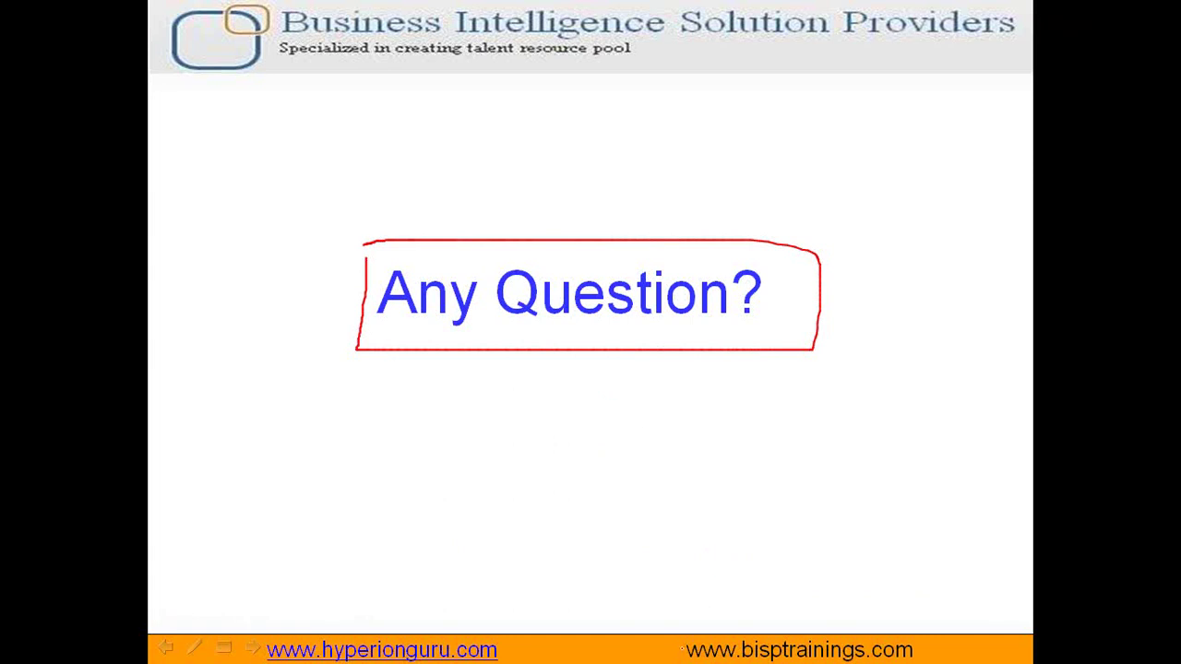
drag(949, 661, 951, 632)
key(super)
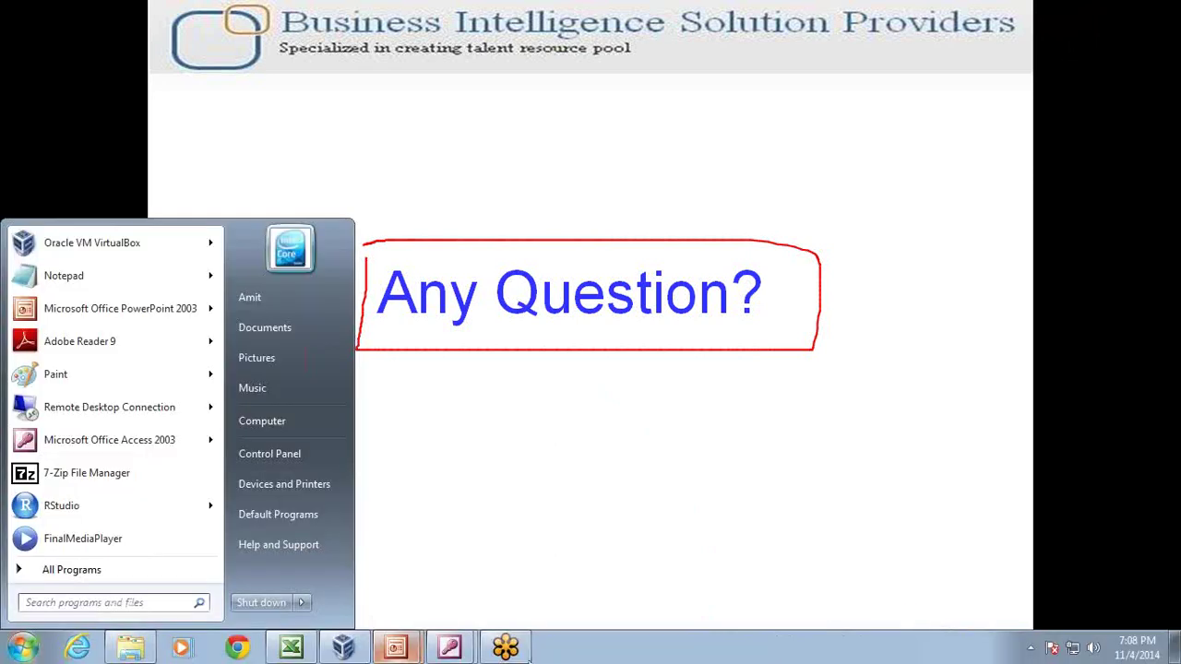